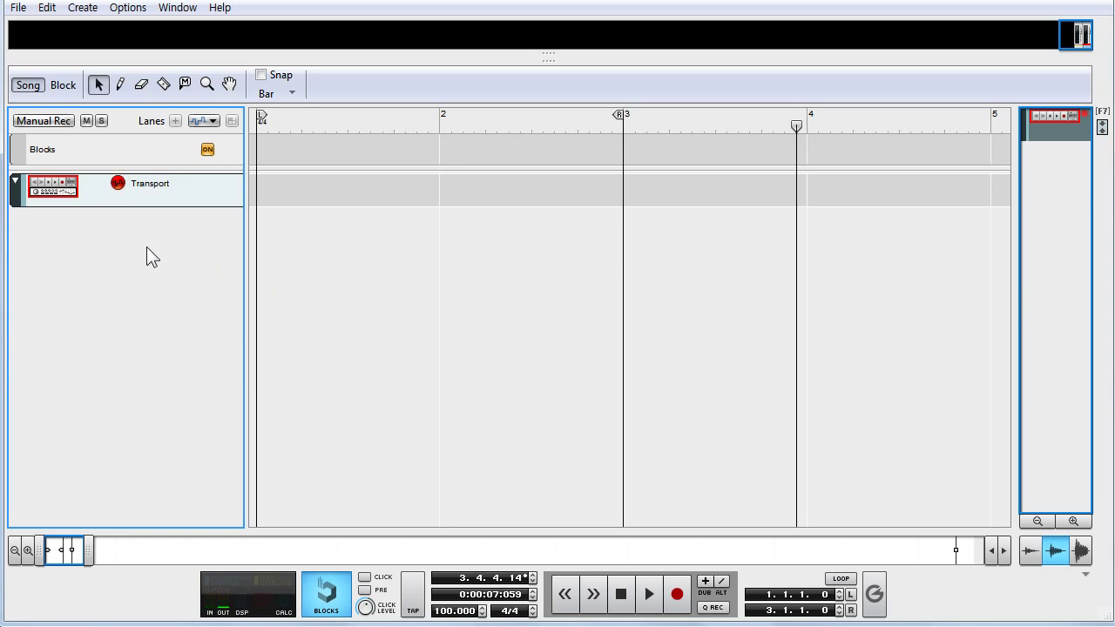
# Create an audio track, record a take of nearly three bars from the song start, and return the playhead to the beginning
pyautogui.hotkey('ctrl', 't')
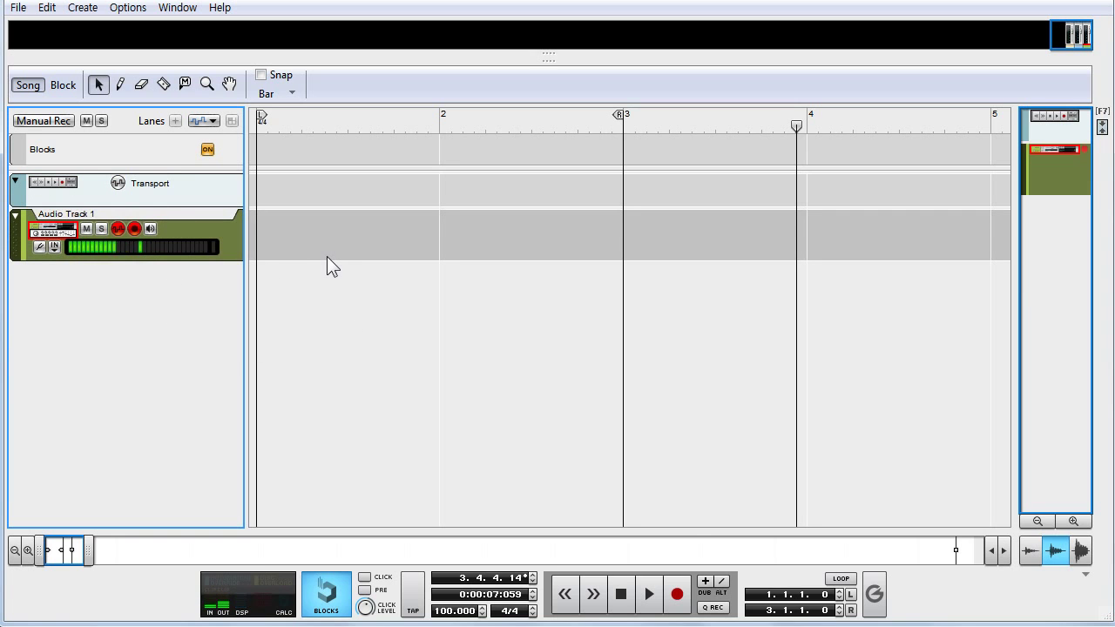
pyautogui.press('KP_0')
pyautogui.hotkey('ctrl', 'Return')
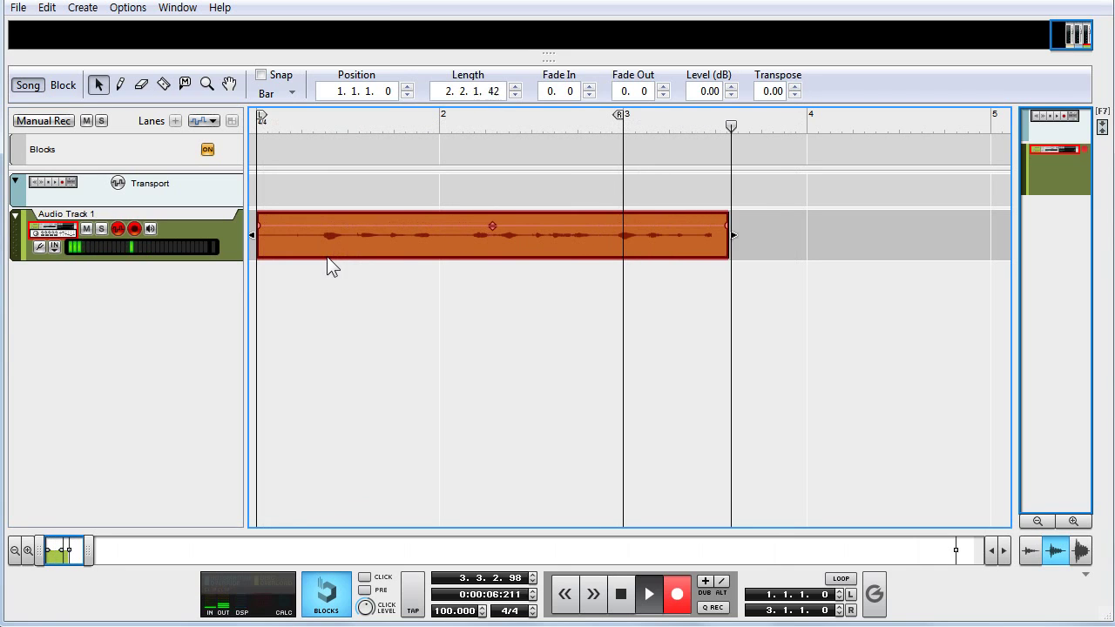
pyautogui.press('space')
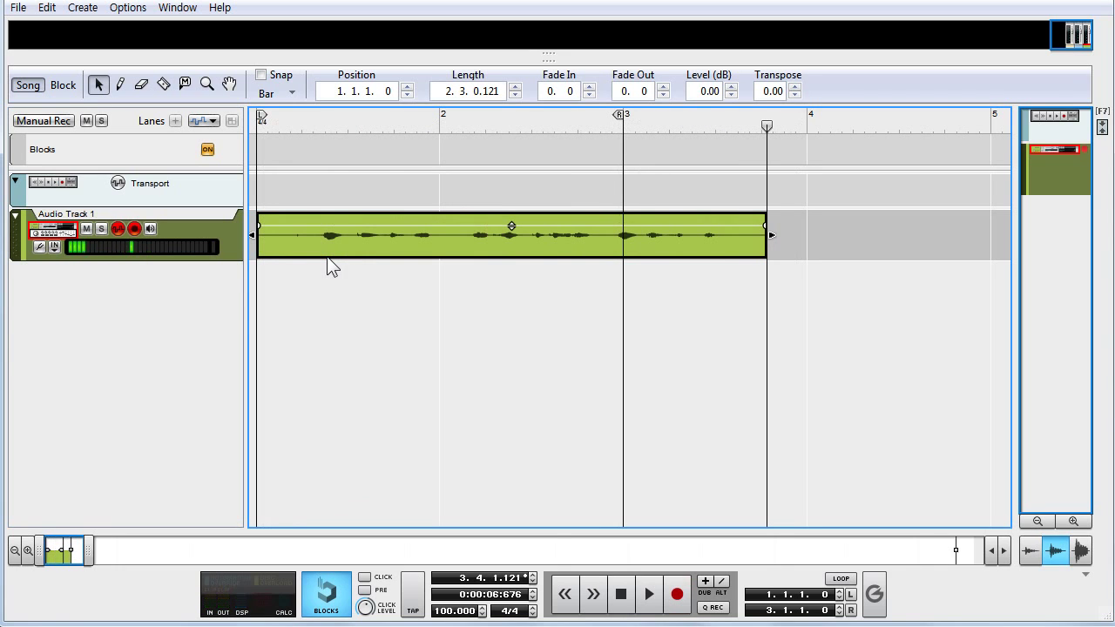
pyautogui.press('space')
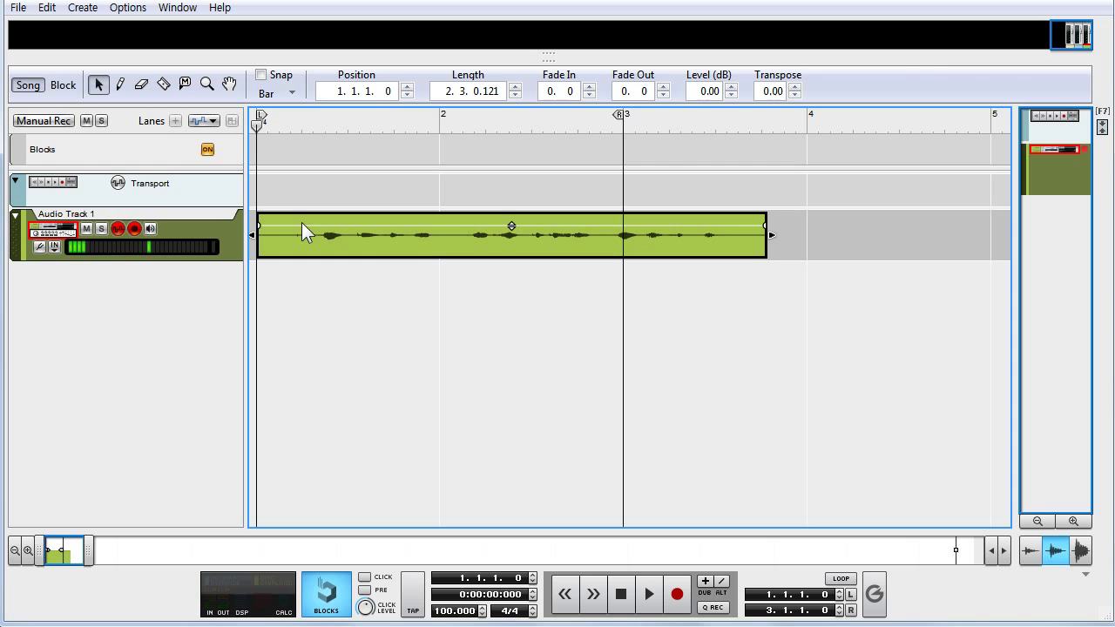
# Add an External MIDI Instrument device with its own sequencer track
pyautogui.press('F8')
pyautogui.click(1026, 394)
pyautogui.scroll(-3, 1011, 427)
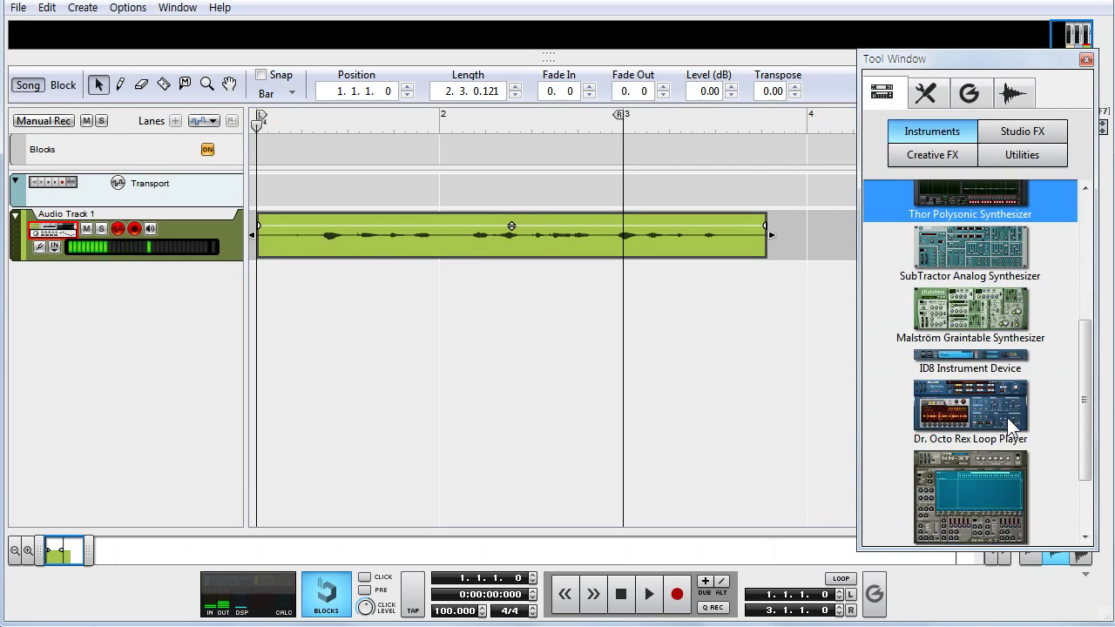
pyautogui.scroll(-3, 1010, 426)
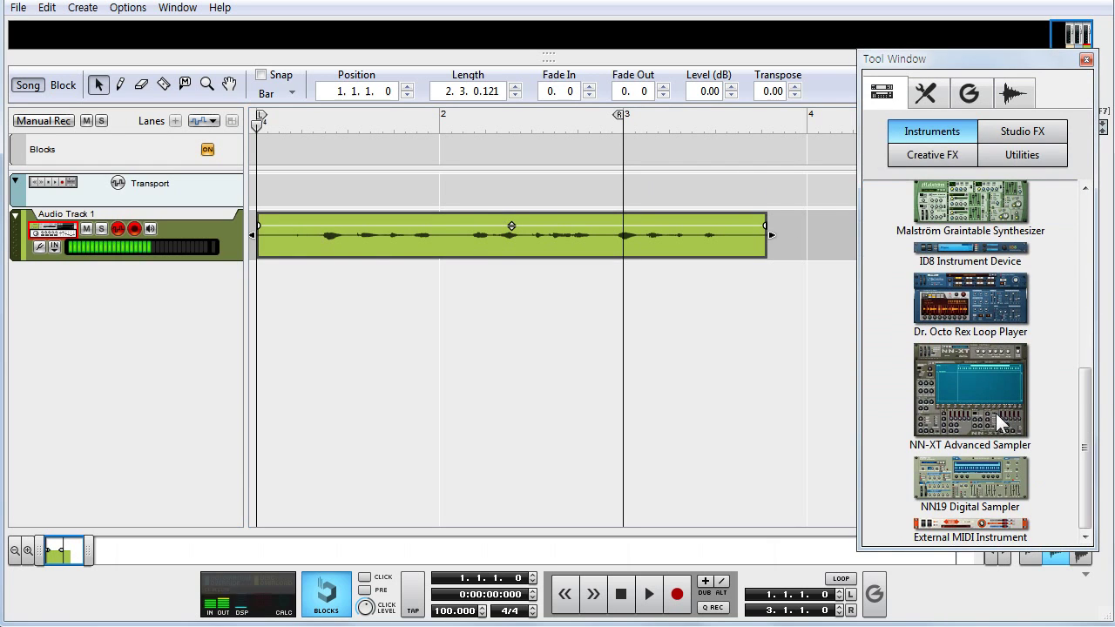
pyautogui.doubleClick(1001, 531)
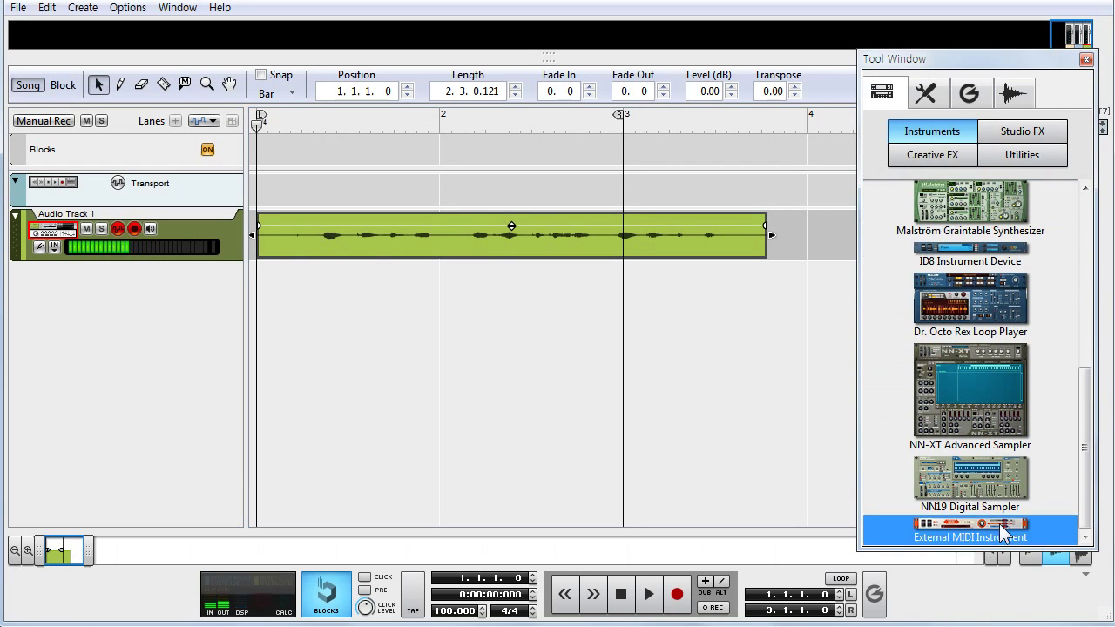
pyautogui.click(1086, 60)
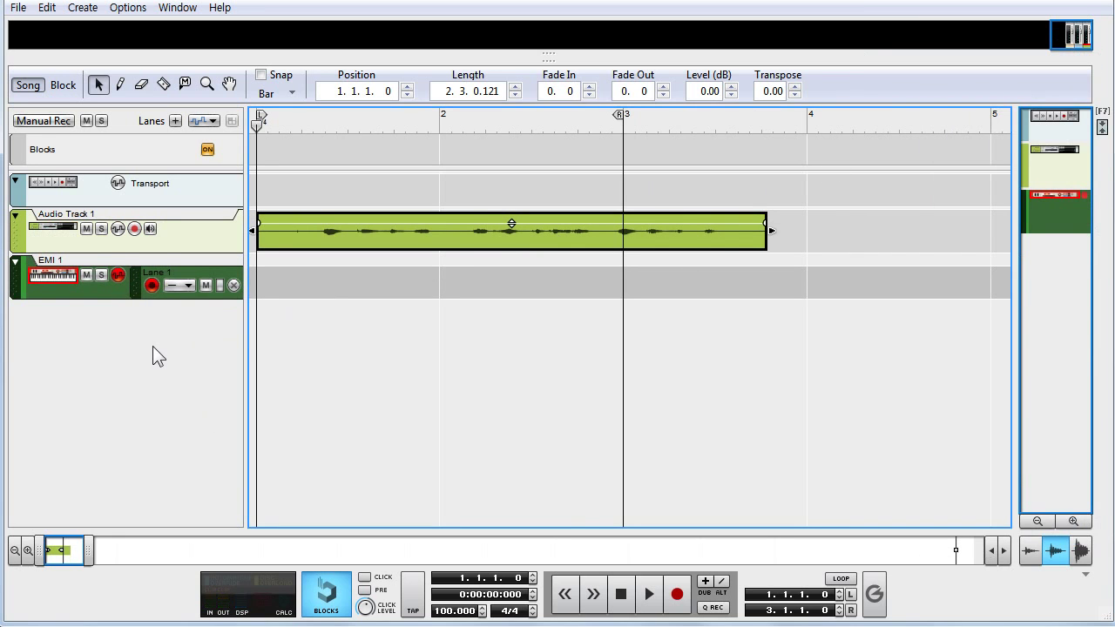
# In the rack, set the External MIDI Instrument's output port to MME LoopBe Internal MIDI
pyautogui.press('F6')
pyautogui.click(277, 340)
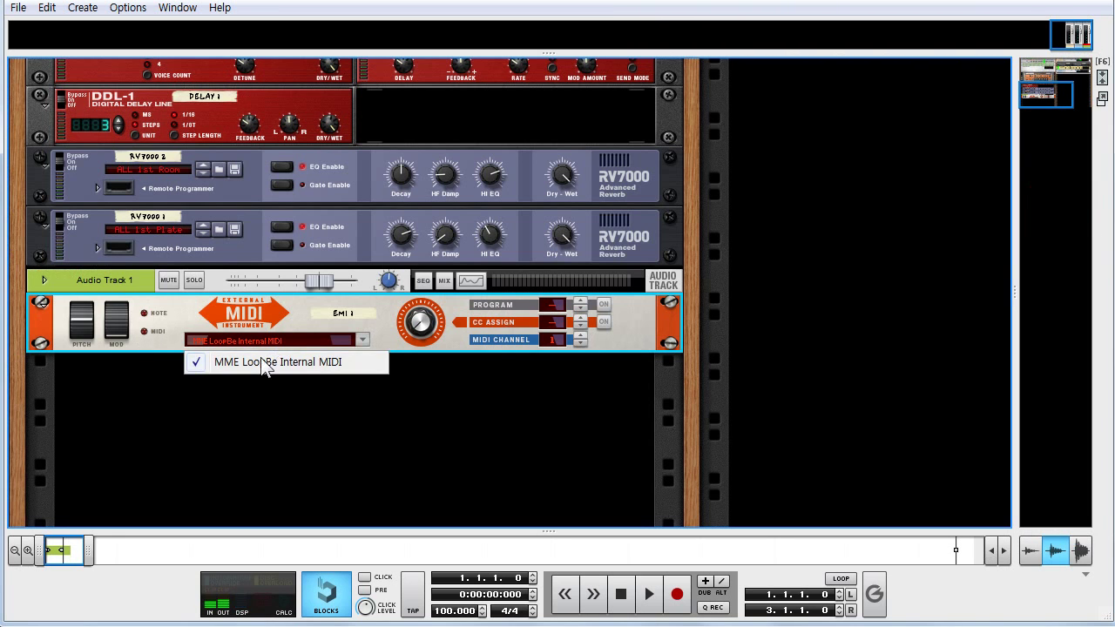
pyautogui.click(266, 362)
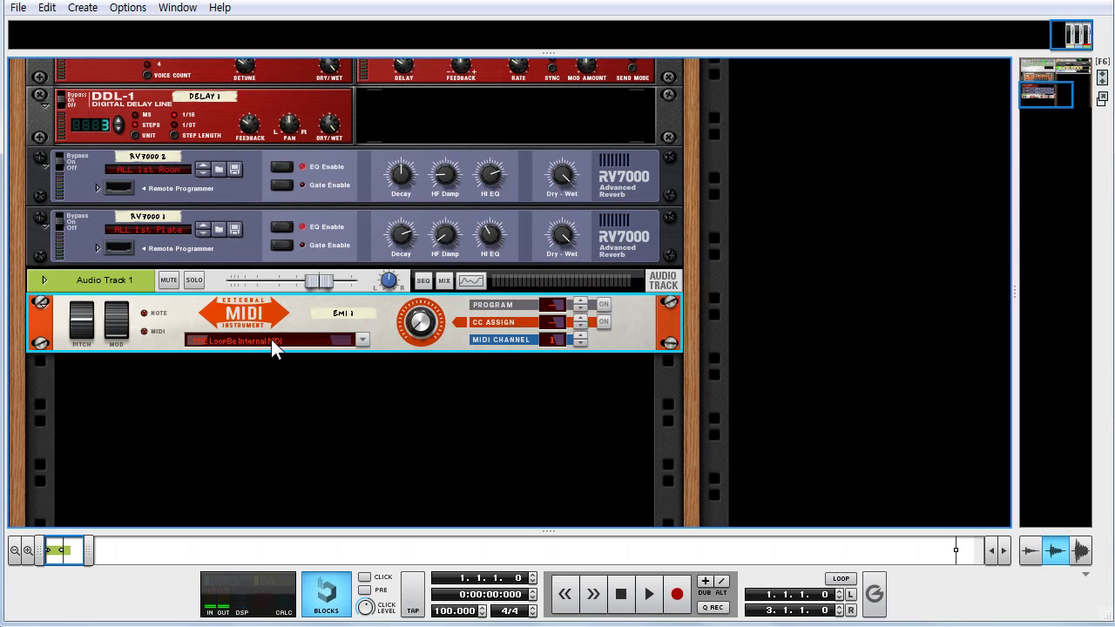
pyautogui.click(271, 338)
pyautogui.click(266, 366)
# Start adding a control surface in the preferences with manufacturer <Other> and model MIDI Control Keyboard
pyautogui.click(47, 10)
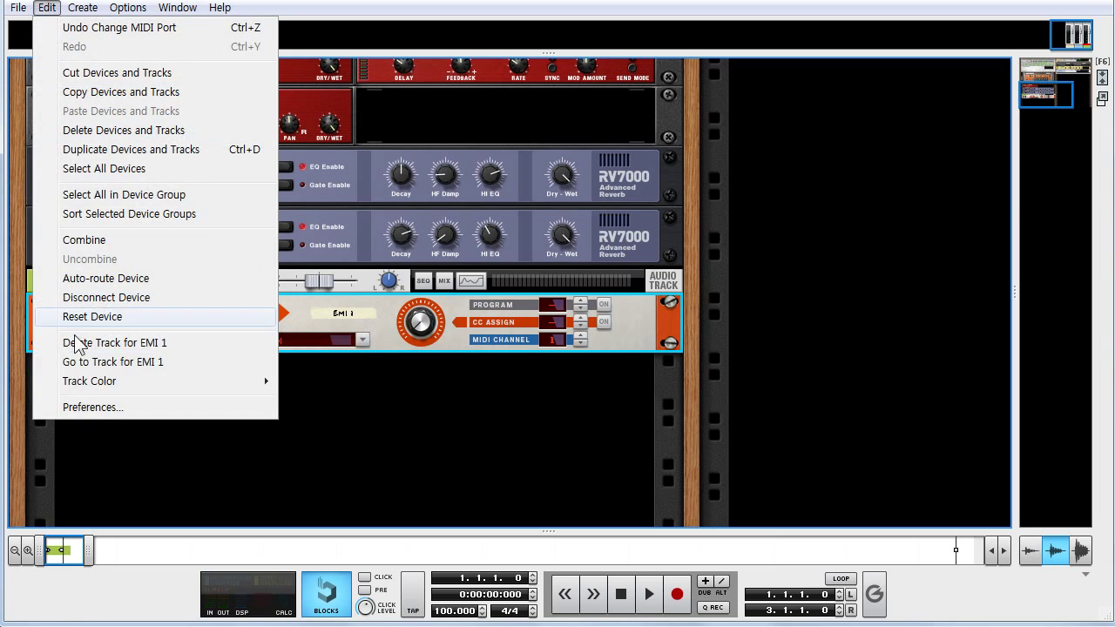
pyautogui.click(87, 405)
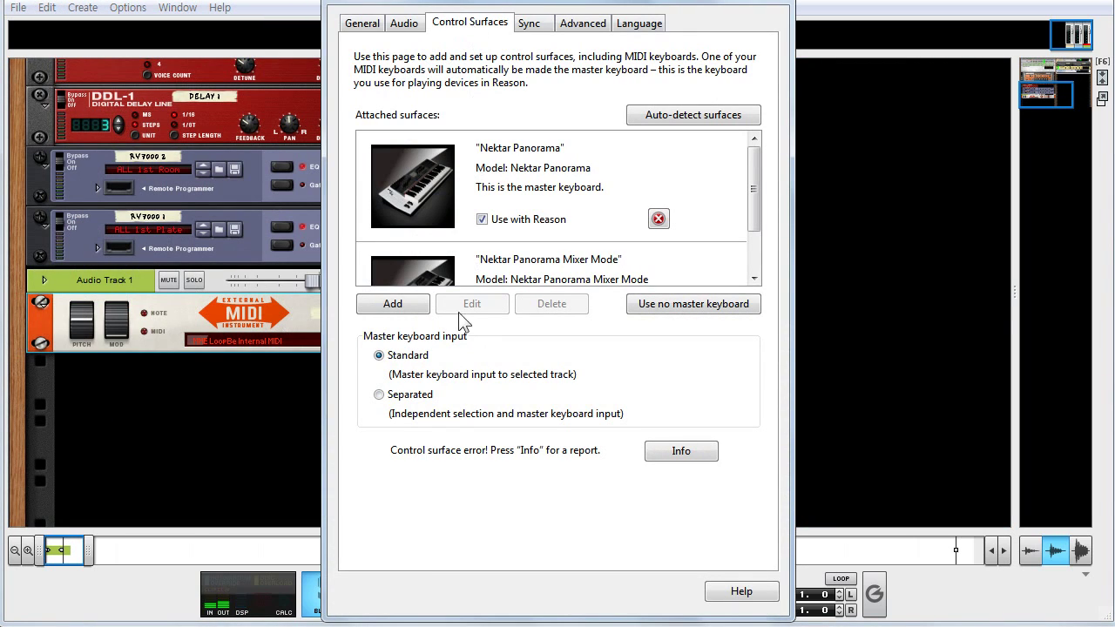
pyautogui.click(392, 305)
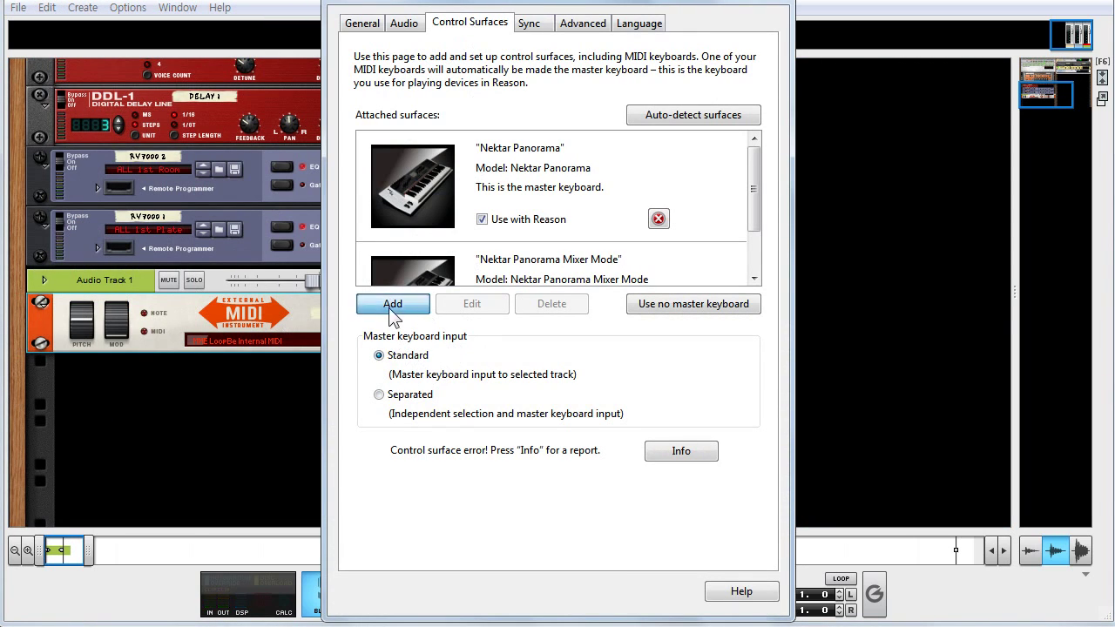
pyautogui.click(550, 154)
pyautogui.click(553, 185)
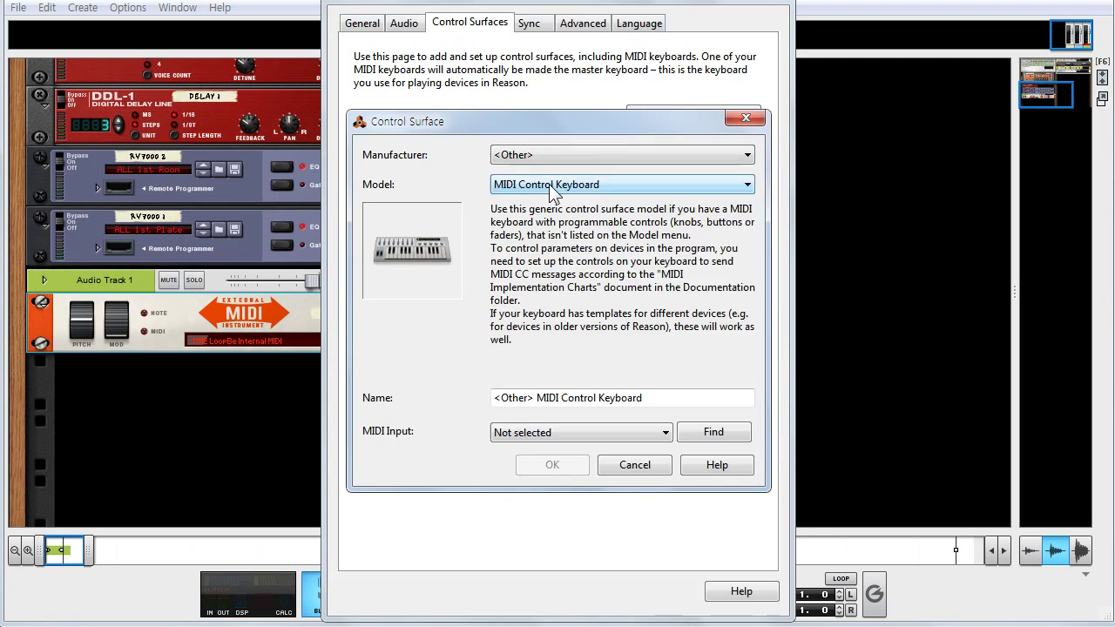
pyautogui.click(546, 185)
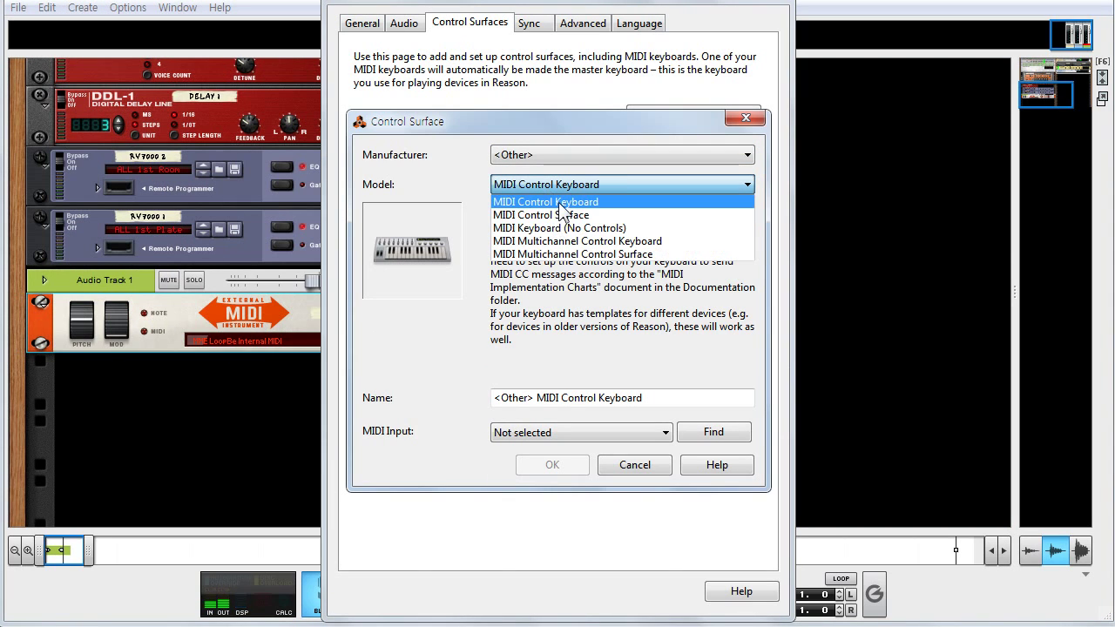
pyautogui.click(569, 187)
# Set the new control surface's MIDI input to LoopBe Internal MIDI, add it, and close the preferences
pyautogui.click(610, 432)
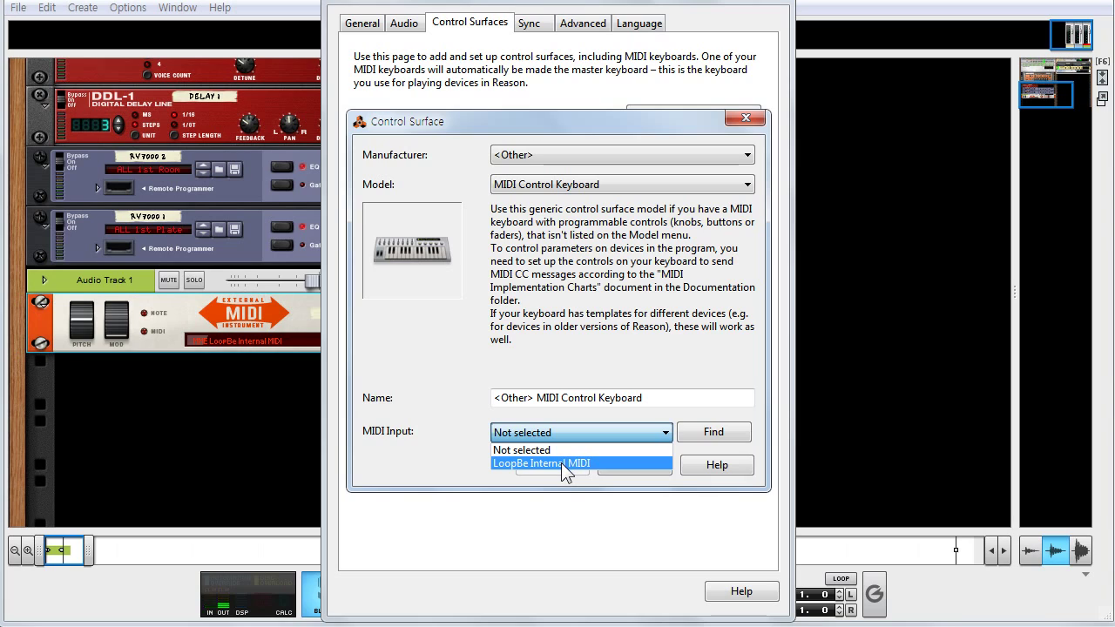
pyautogui.click(560, 463)
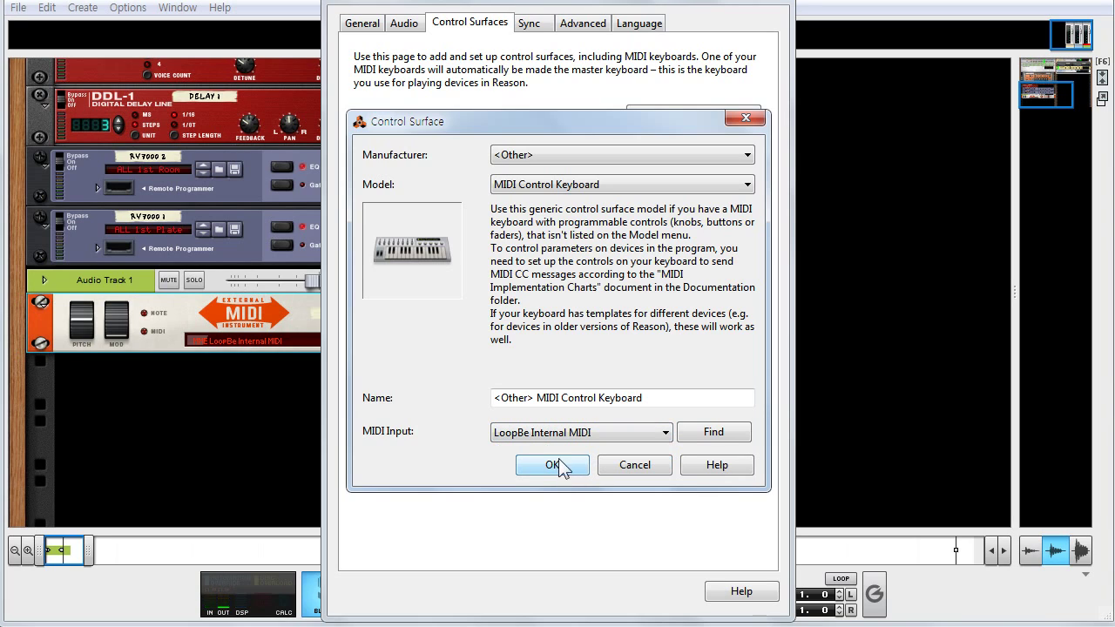
pyautogui.click(565, 435)
pyautogui.click(564, 442)
pyautogui.click(559, 463)
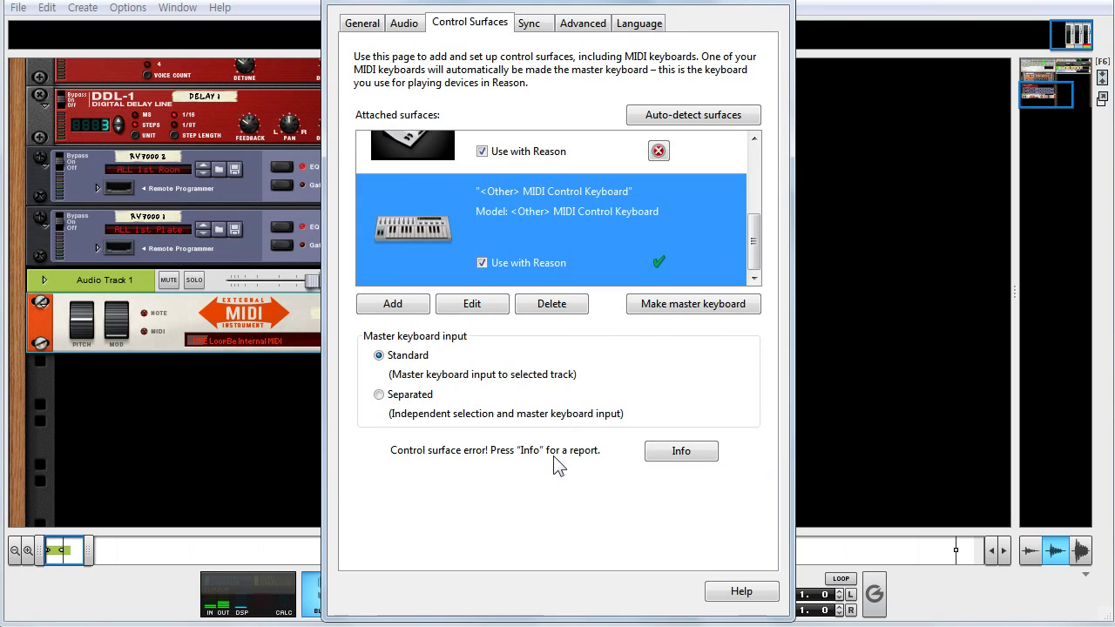
pyautogui.click(786, 7)
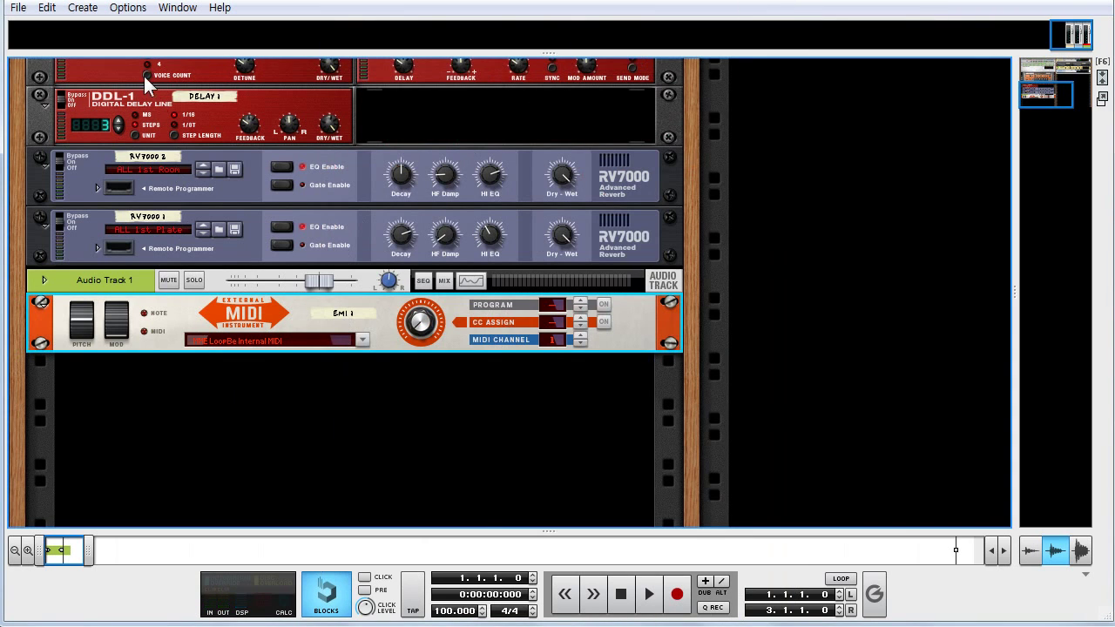
# In the sequencer, enable Remote Override Edit Mode and assign the transport's Record override to the <Other> MIDI Control Keyboard surface
pyautogui.press('F7')
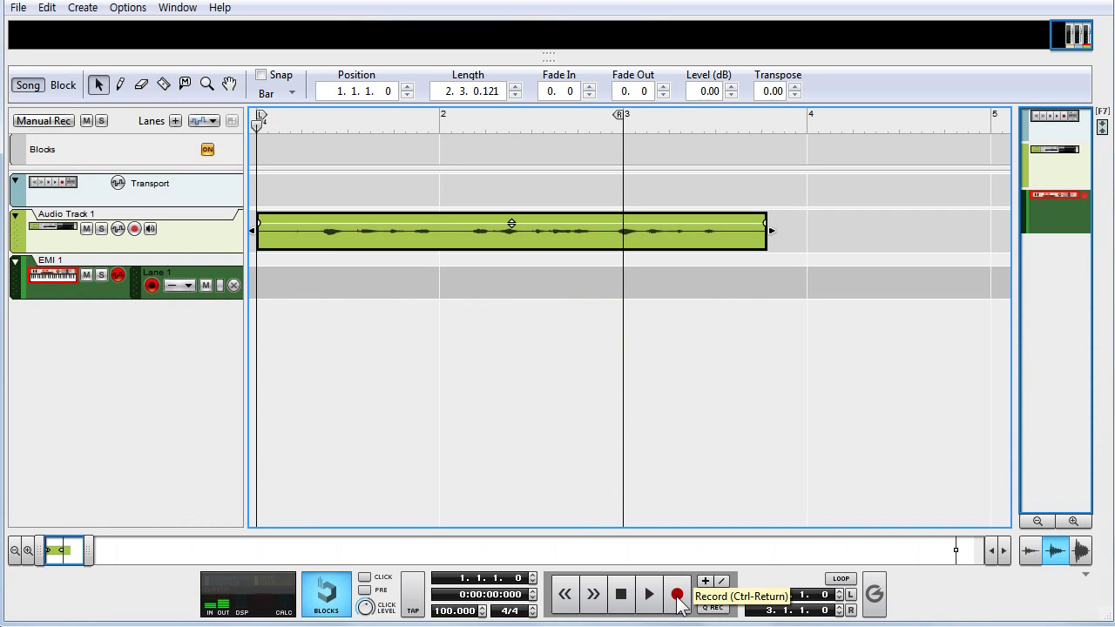
pyautogui.click(127, 9)
pyautogui.click(165, 98)
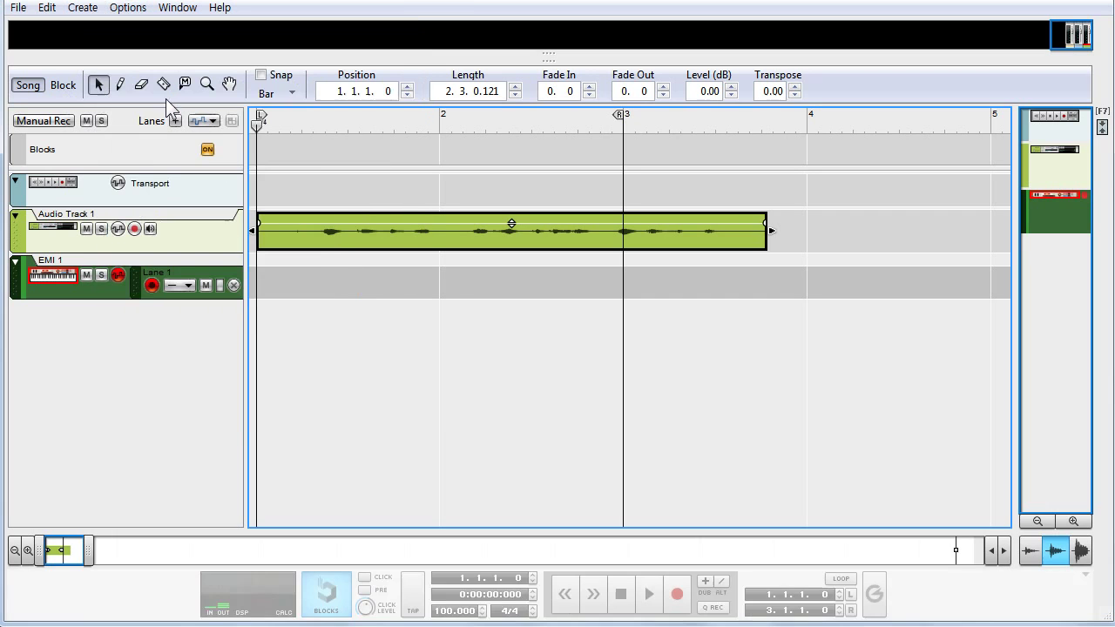
pyautogui.rightClick(680, 599)
pyautogui.click(728, 601)
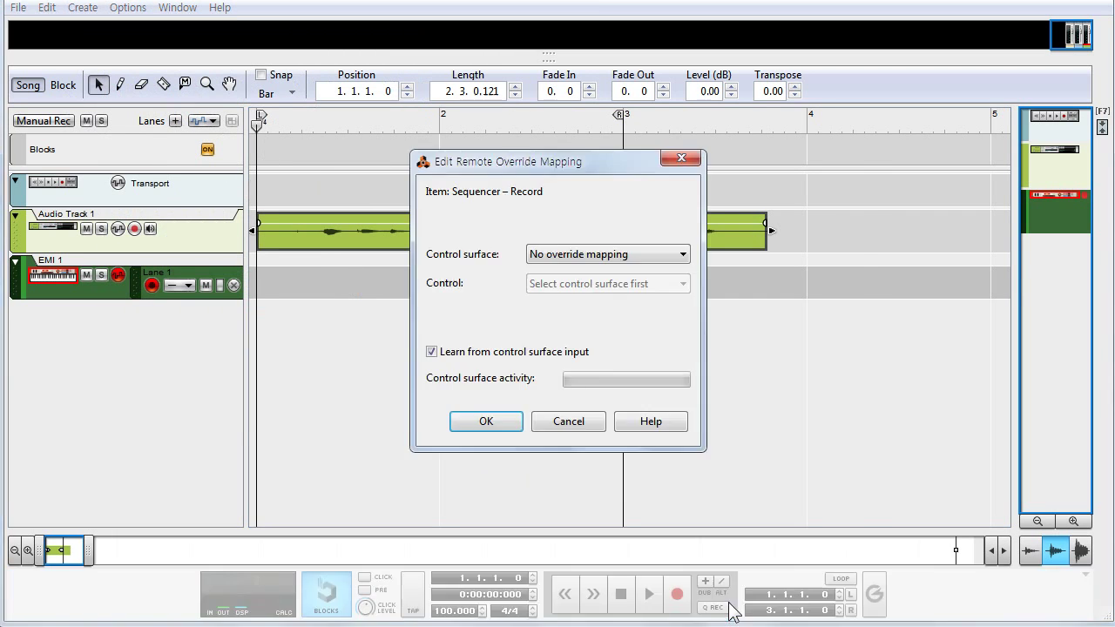
pyautogui.click(585, 251)
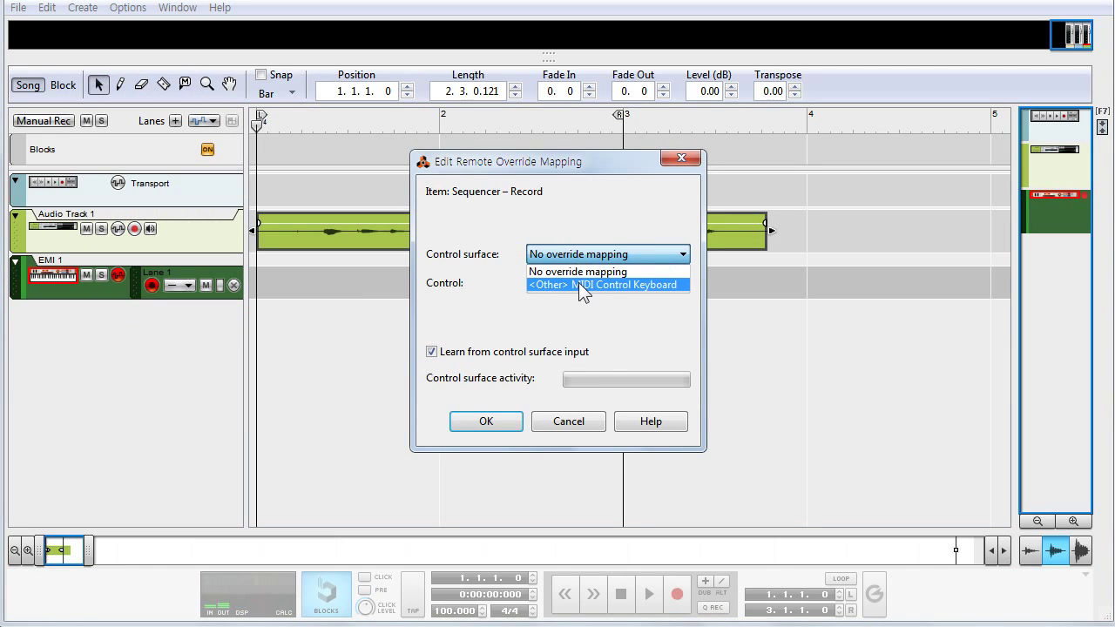
pyautogui.click(591, 283)
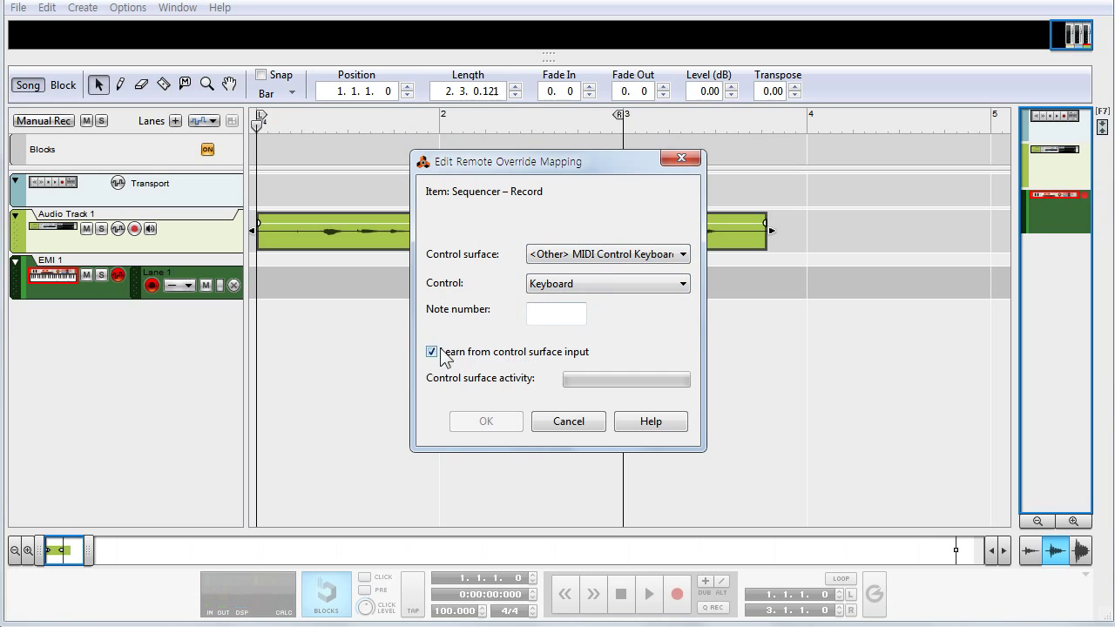
# Choose CC 77 as the control for the Record override and apply the mapping
pyautogui.click(610, 284)
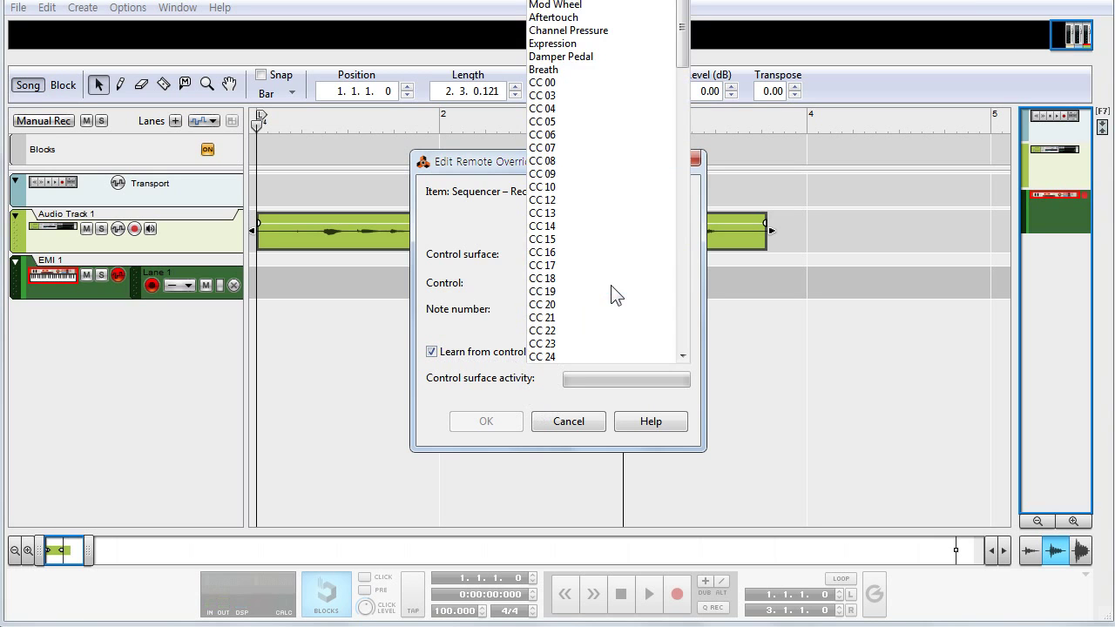
pyautogui.scroll(-18, 572, 251)
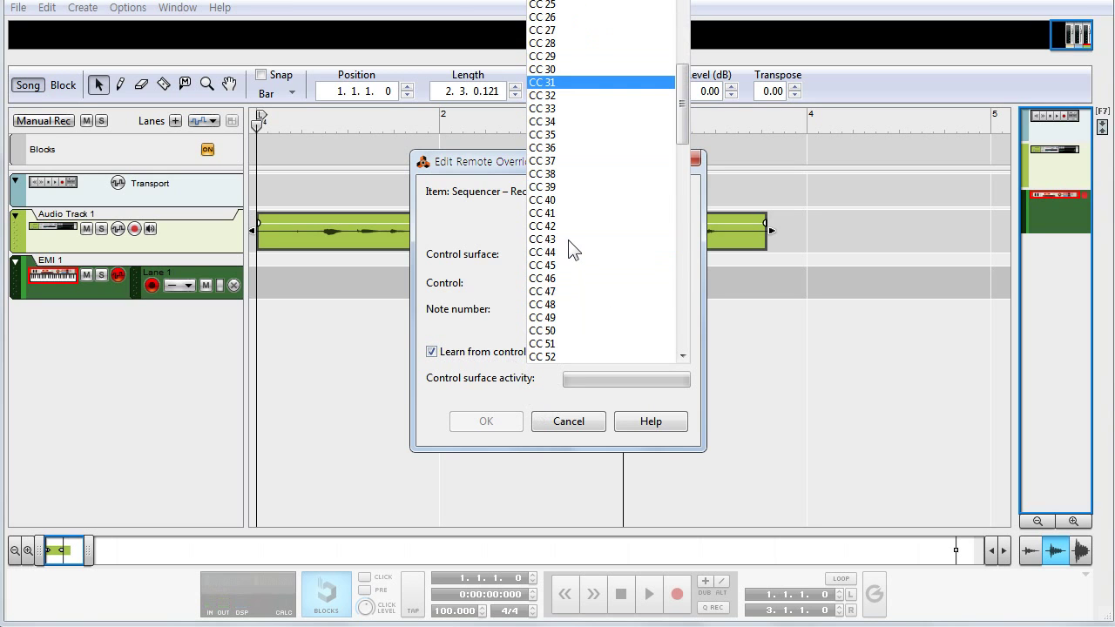
pyautogui.scroll(-2, 571, 251)
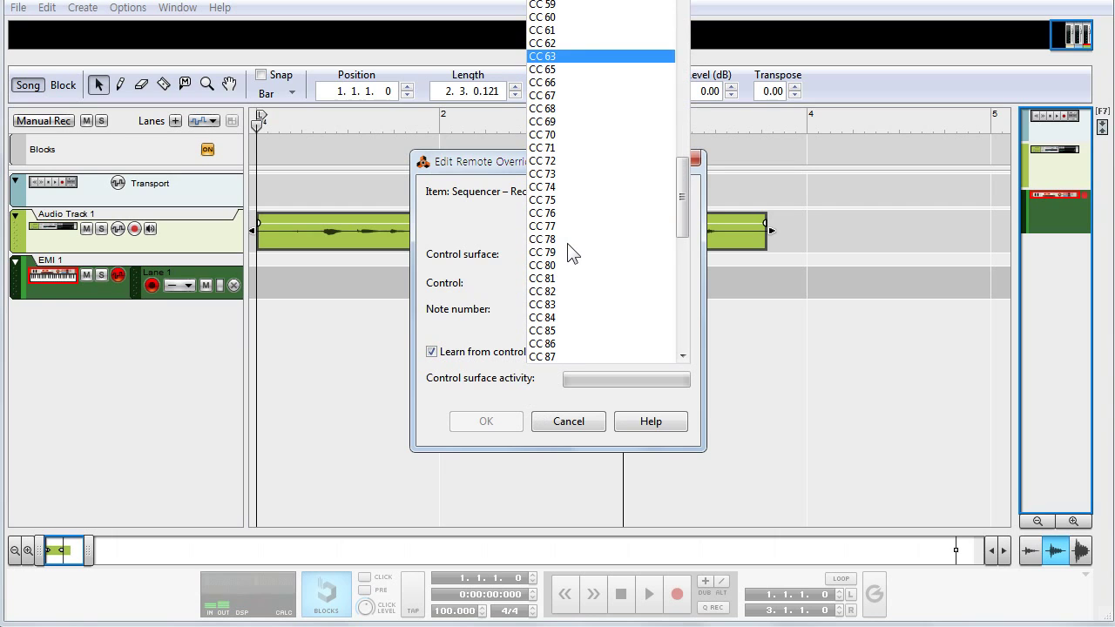
pyautogui.click(580, 226)
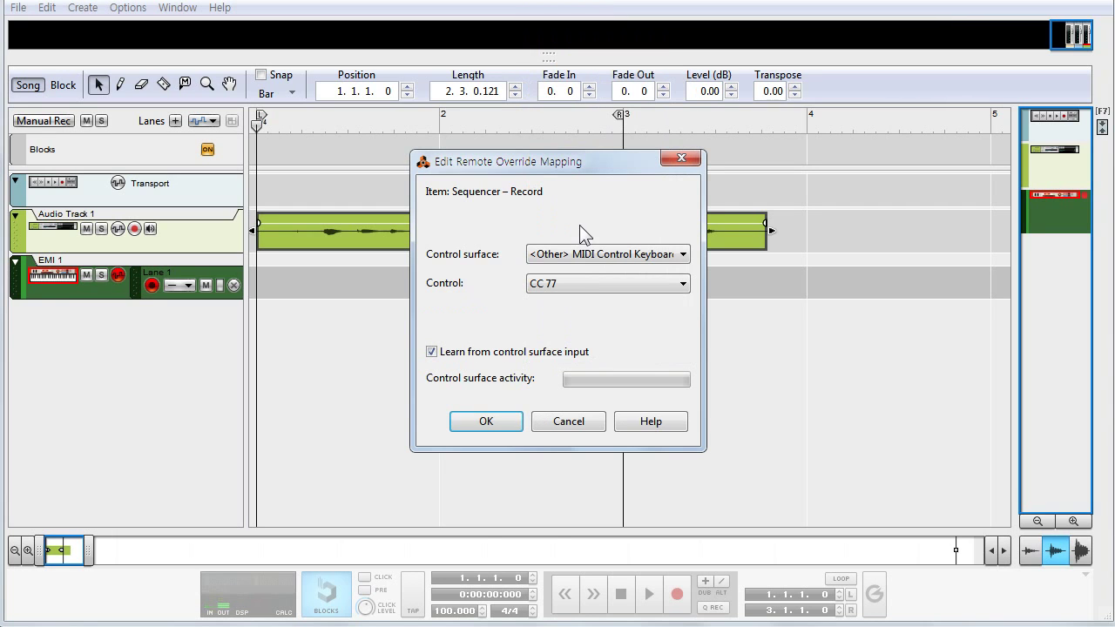
pyautogui.click(498, 420)
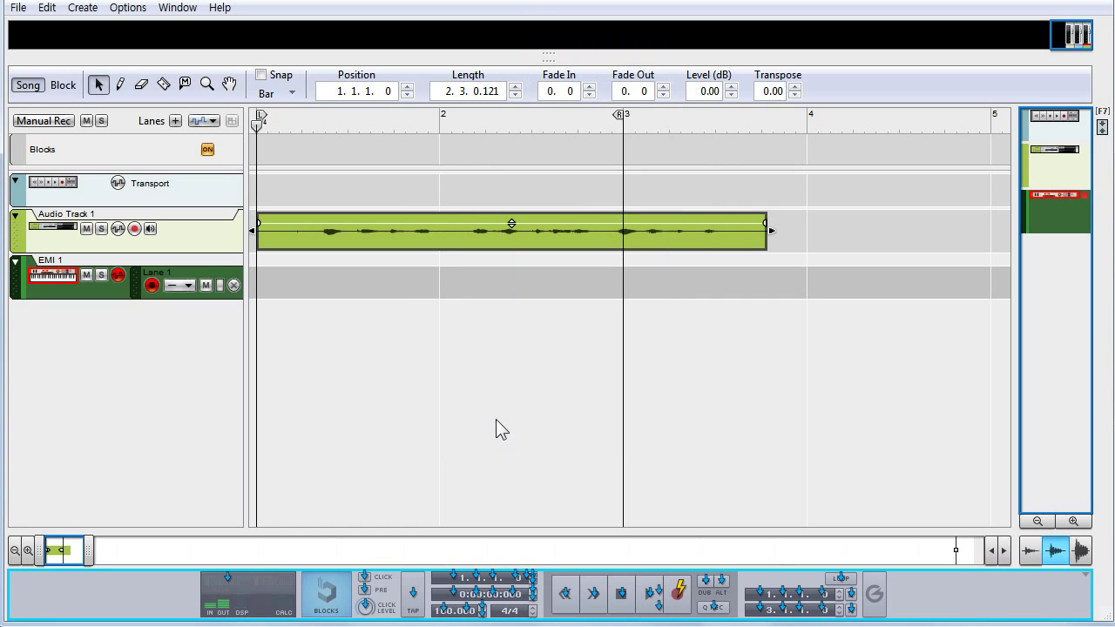
# Turn off Remote Override Edit Mode
pyautogui.click(128, 7)
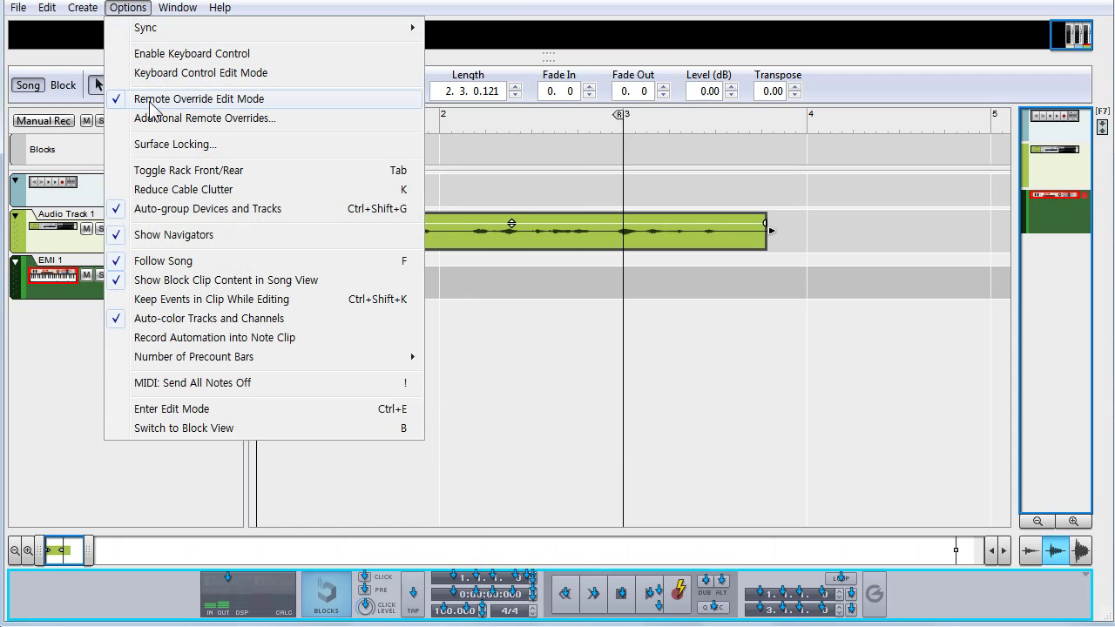
pyautogui.click(150, 101)
pyautogui.click(117, 352)
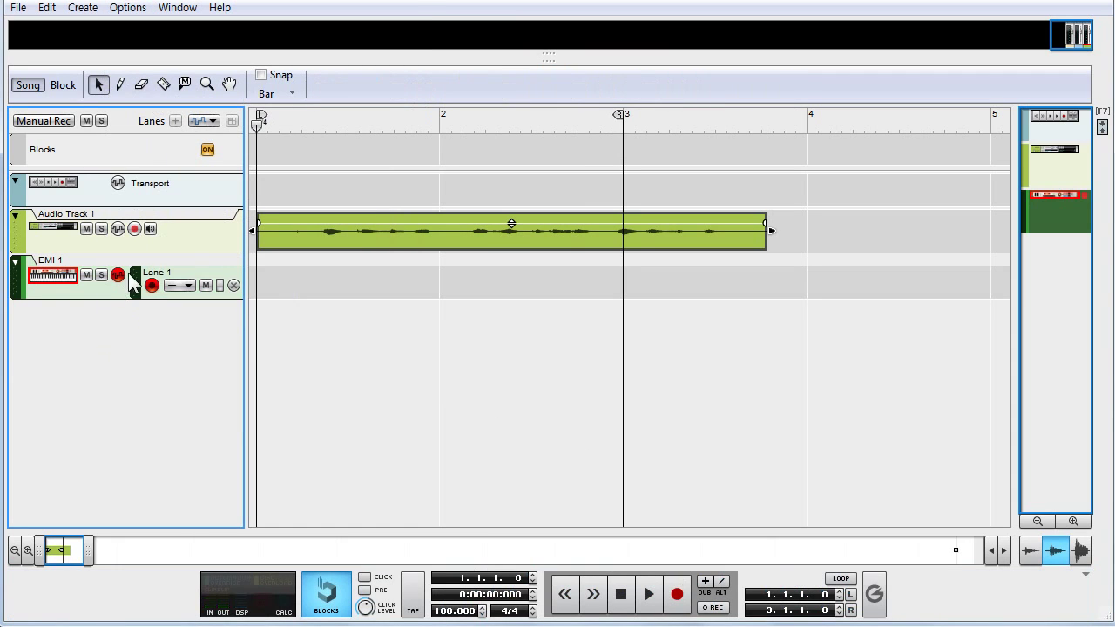
# Add a CC 77 automation lane to the External MIDI Instrument track
pyautogui.click(180, 258)
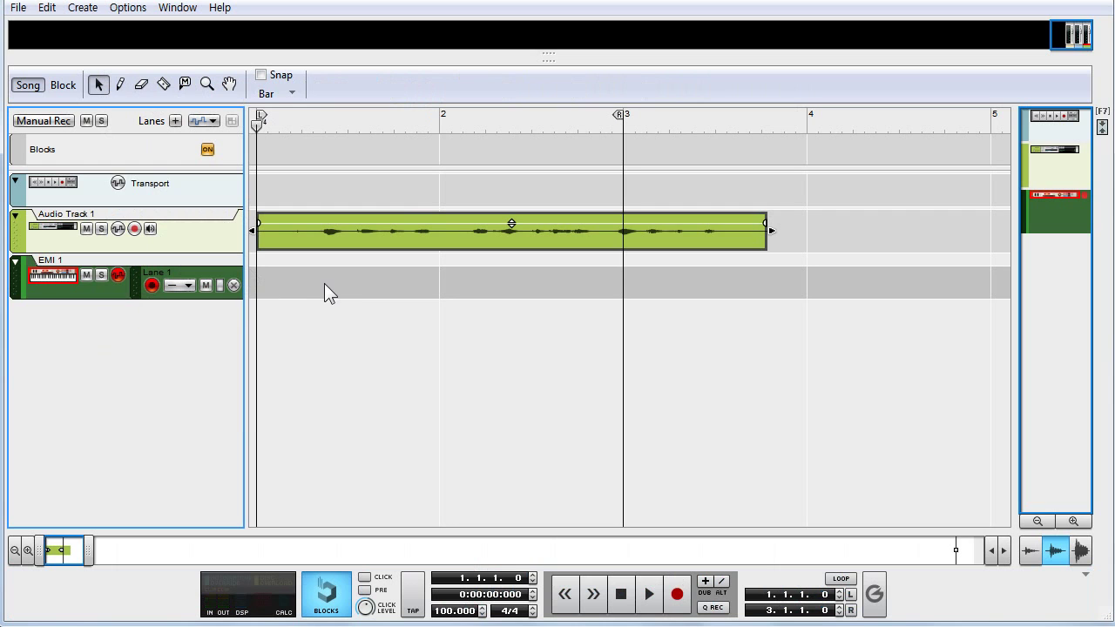
pyautogui.click(213, 120)
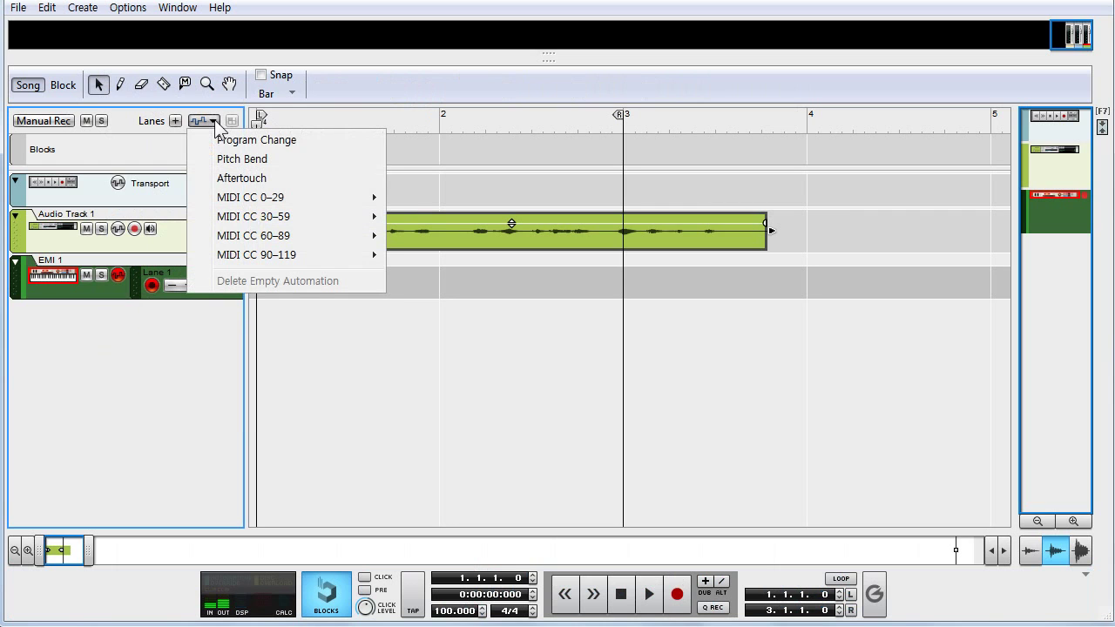
pyautogui.moveTo(342, 240)
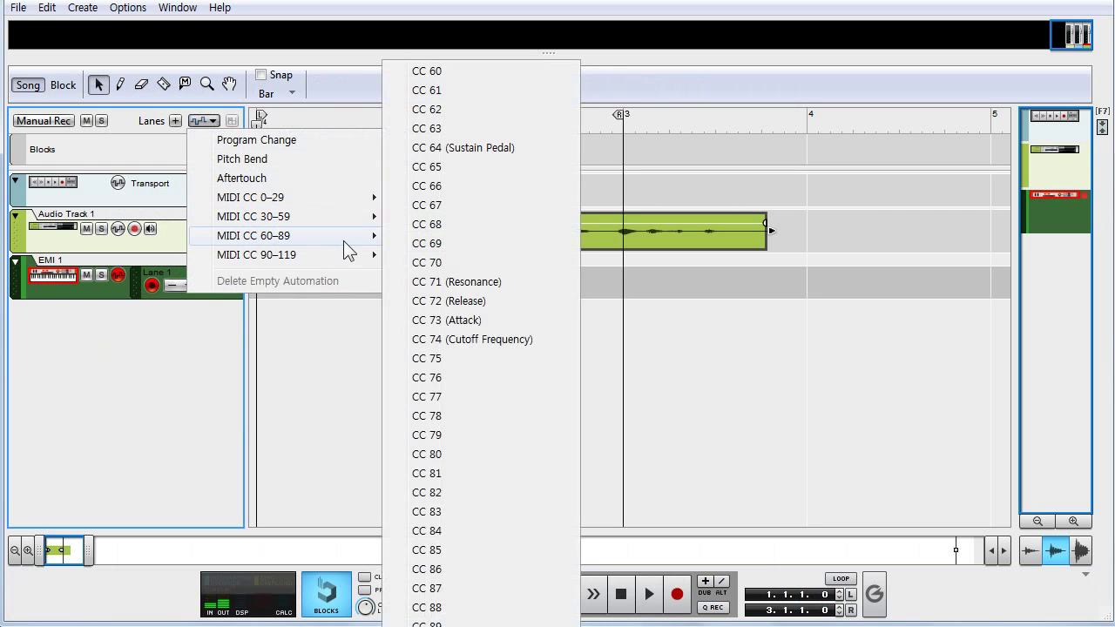
pyautogui.click(481, 397)
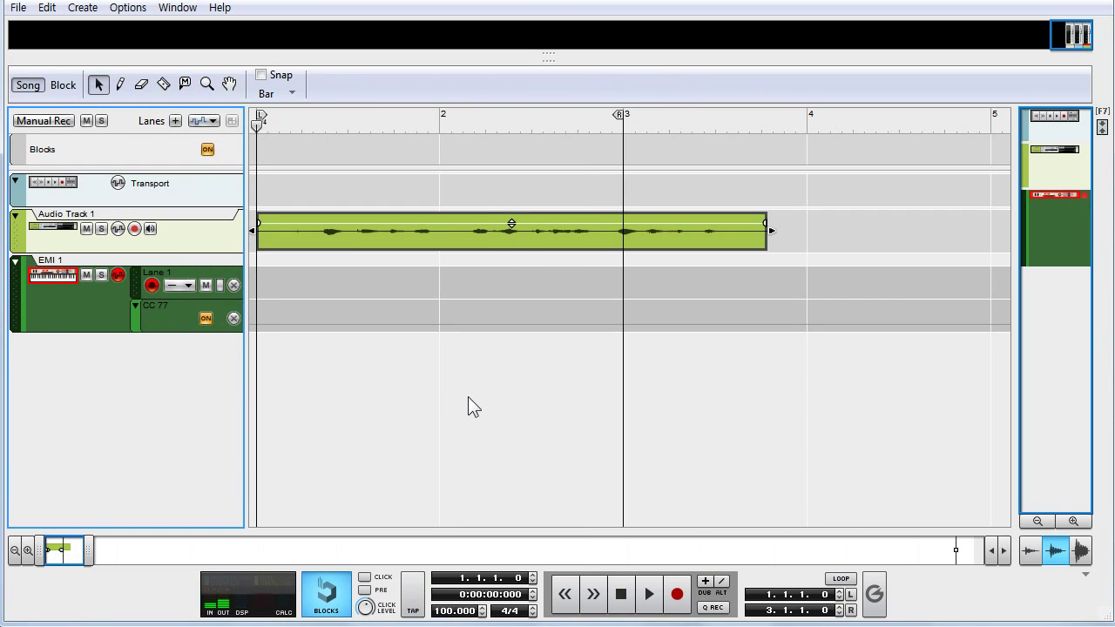
# Delete note Lane 1 from the EMI 1 track and draw a CC 77 automation clip just before bar 2, about 0.1.2.16 long
pyautogui.click(235, 283)
pyautogui.press('w')
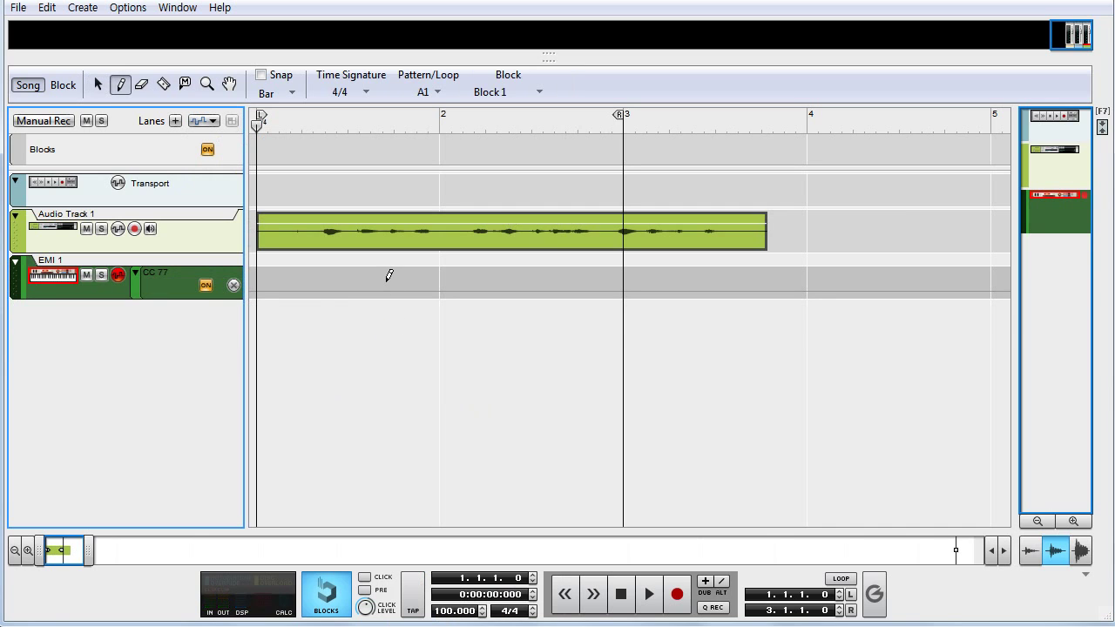
pyautogui.moveTo(386, 275)
pyautogui.mouseDown()
pyautogui.moveTo(470, 277)
pyautogui.moveTo(453, 277)
pyautogui.mouseUp()
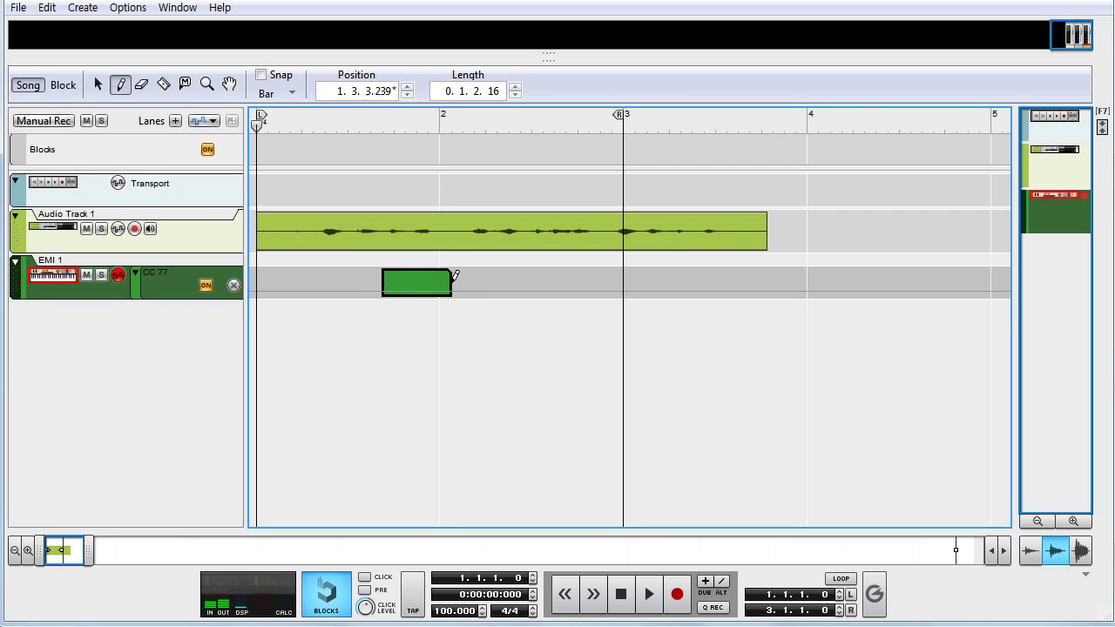
# Open the CC 77 clip, add an automation point with value 126 inside it, and close the clip
pyautogui.press('q')
pyautogui.click(418, 283)
pyautogui.doubleClick(419, 283)
pyautogui.press('w')
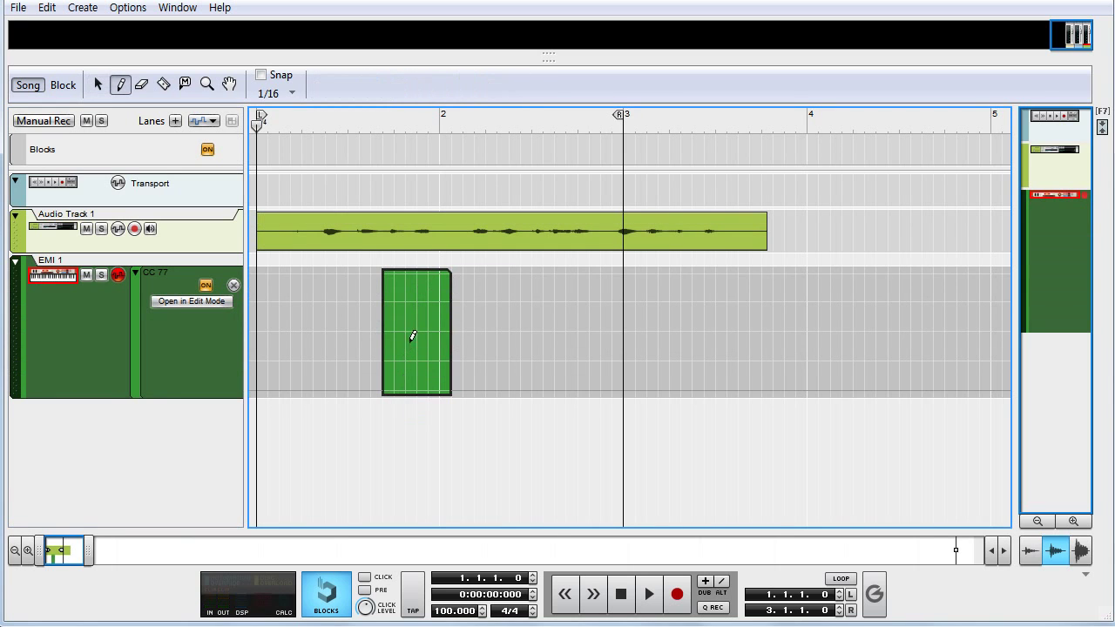
pyautogui.click(413, 272)
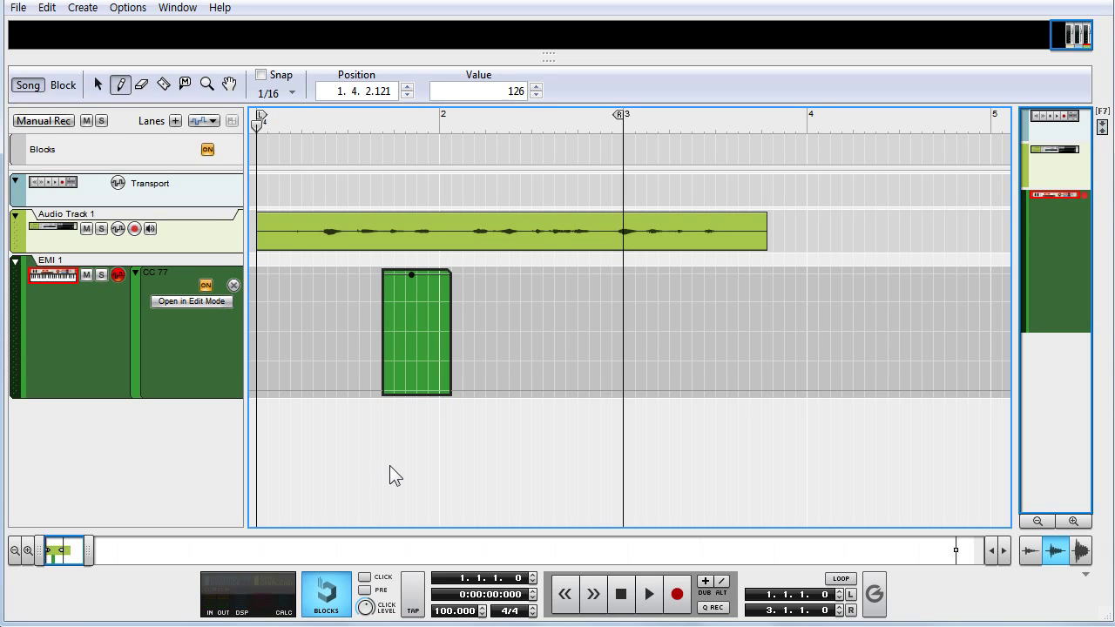
pyautogui.click(411, 463)
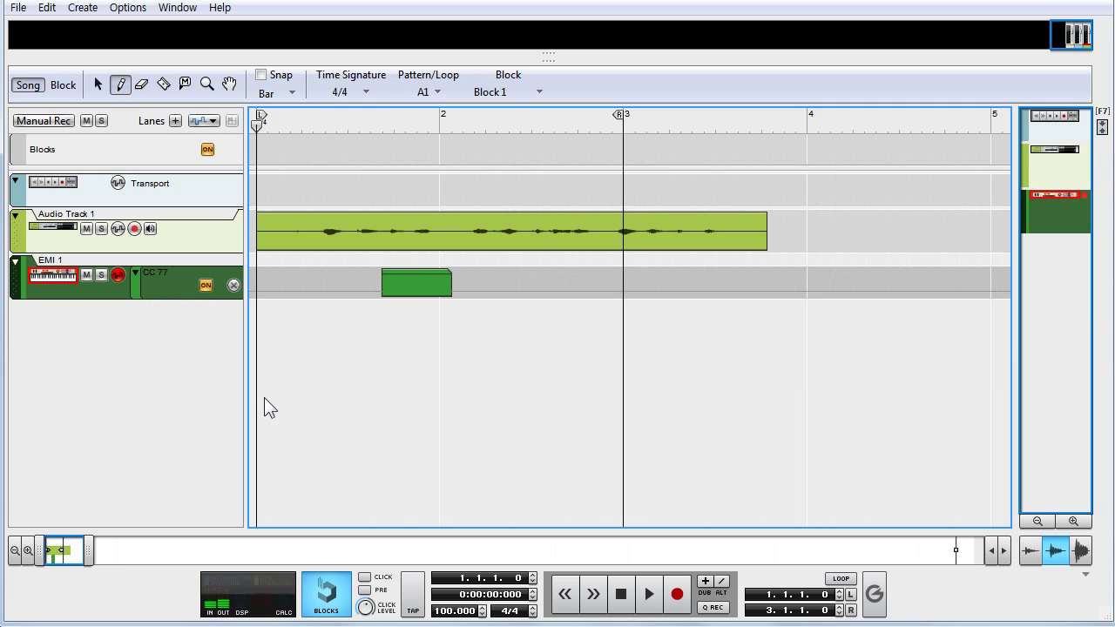
# Select Audio Track 1 for recording and play from the song start past the CC 77 clip to test the automated punch-in and punch-out
pyautogui.press('space')
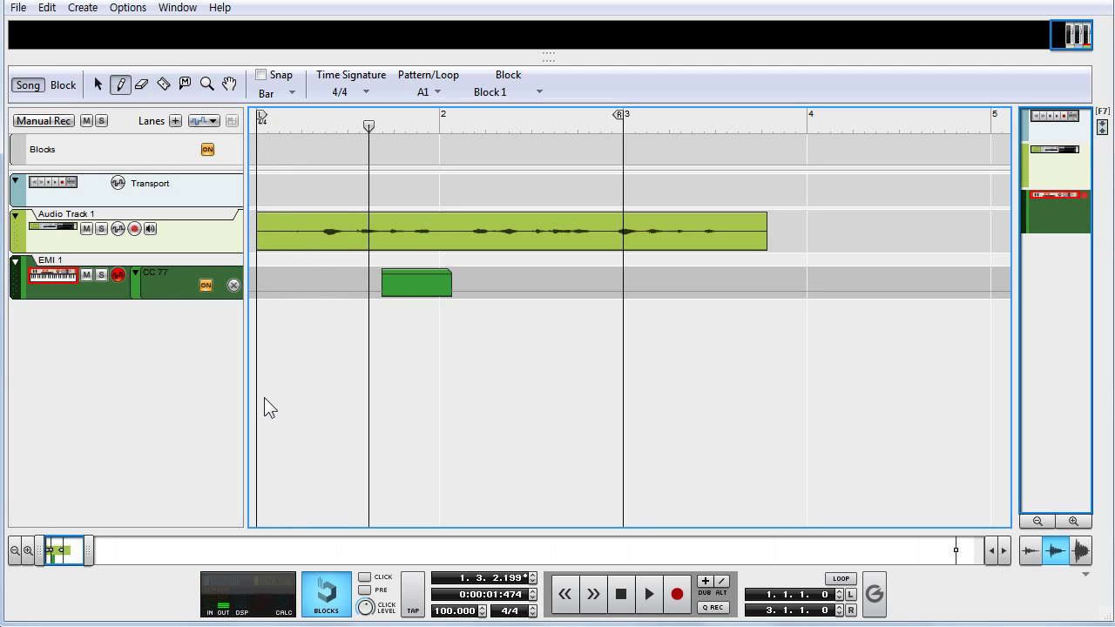
pyautogui.press('Home')
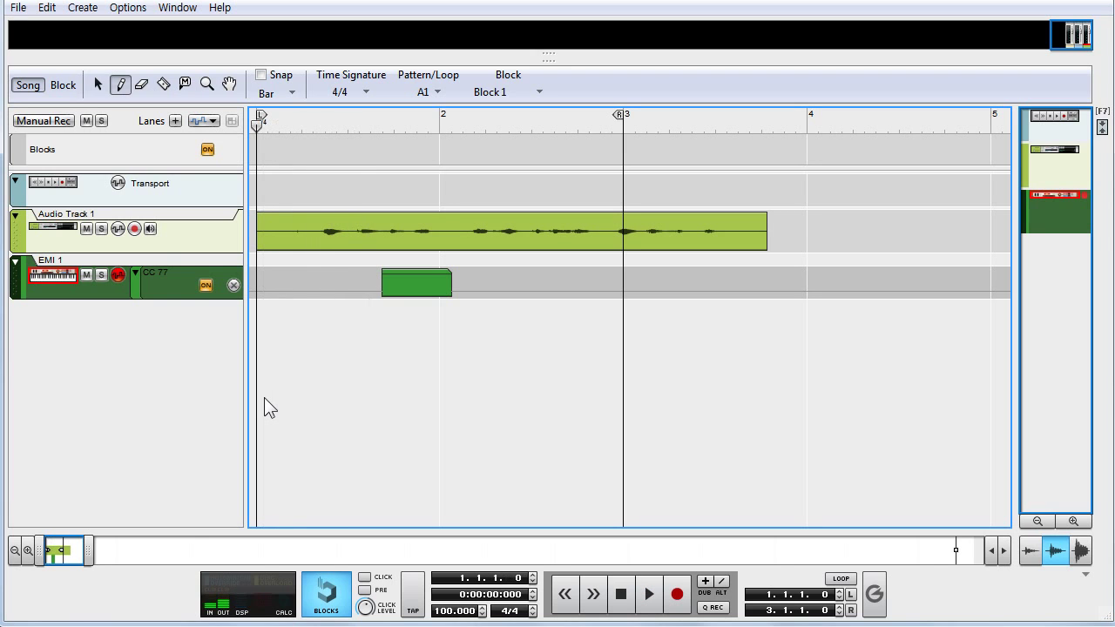
pyautogui.click(171, 216)
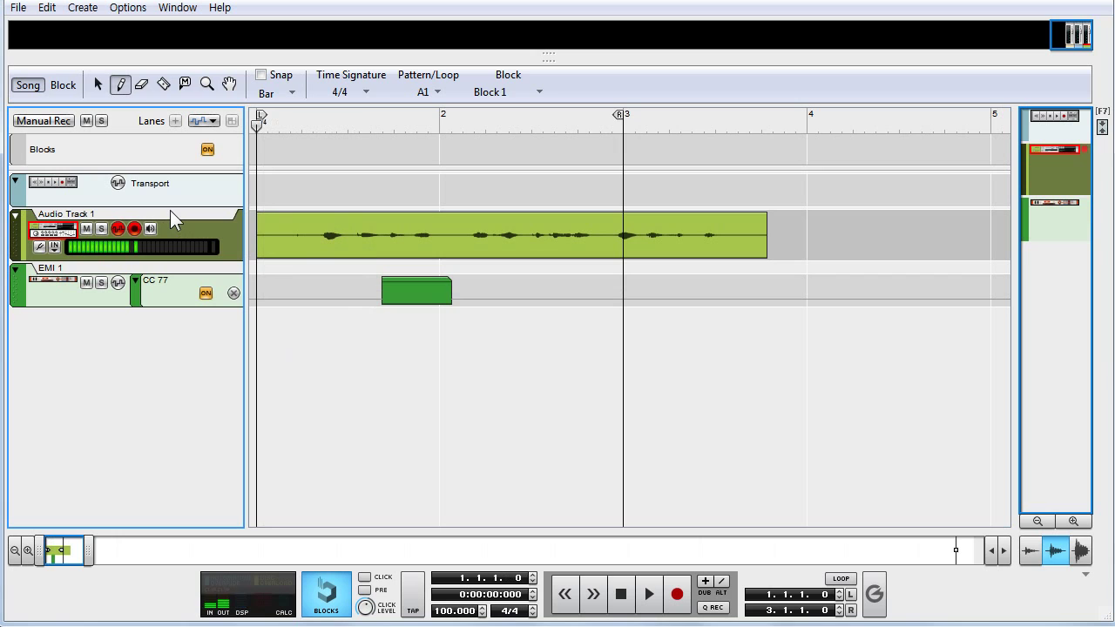
pyautogui.press('space')
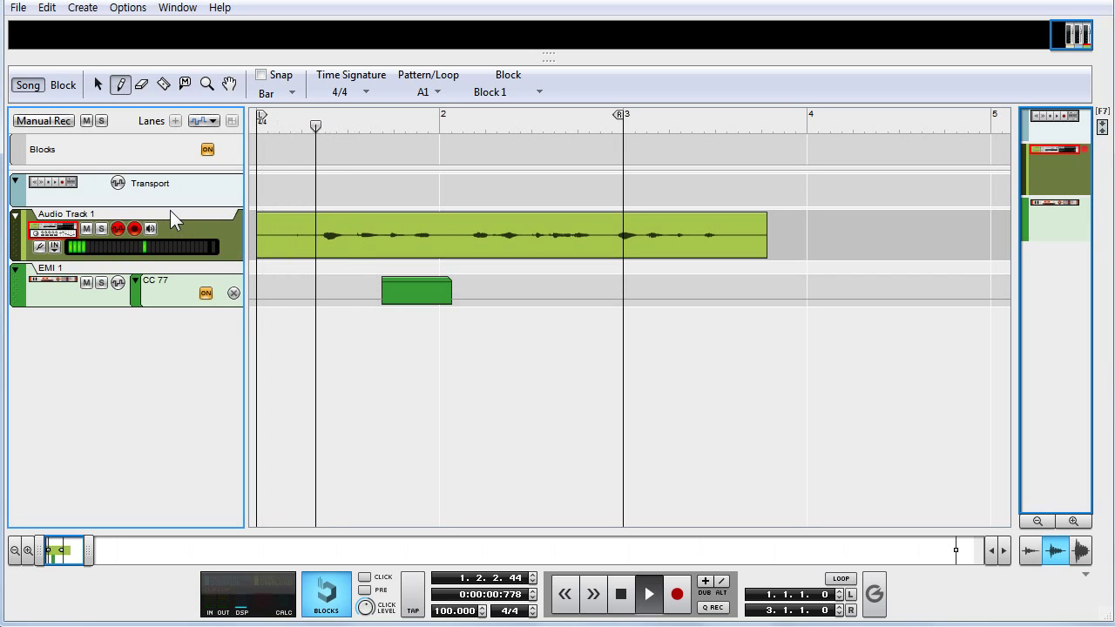
pyautogui.press('r')
pyautogui.press('r')
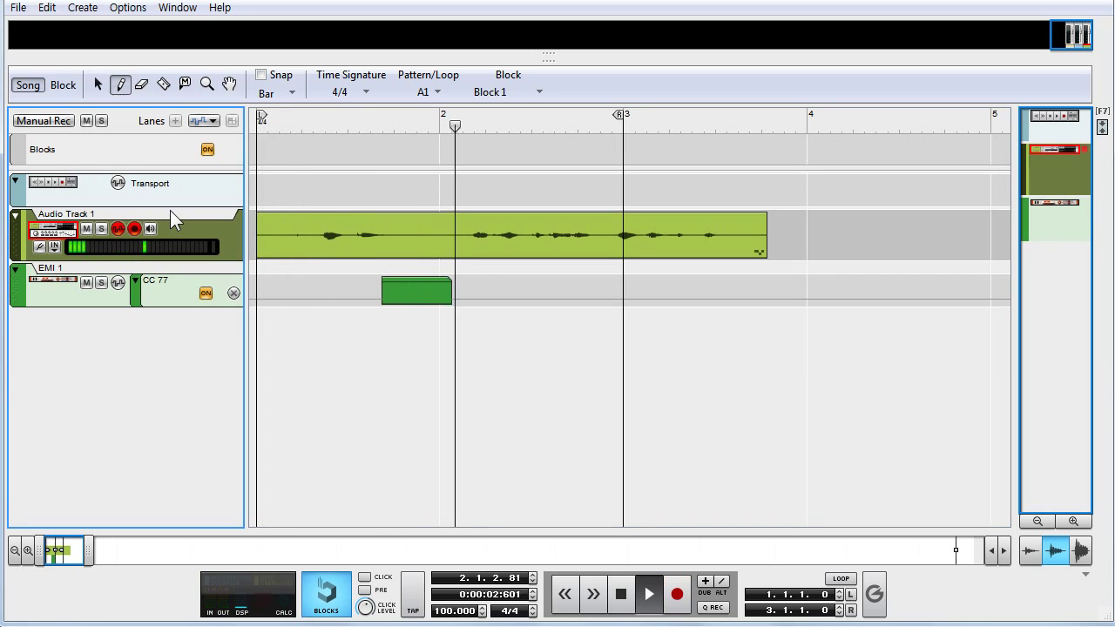
pyautogui.press('space')
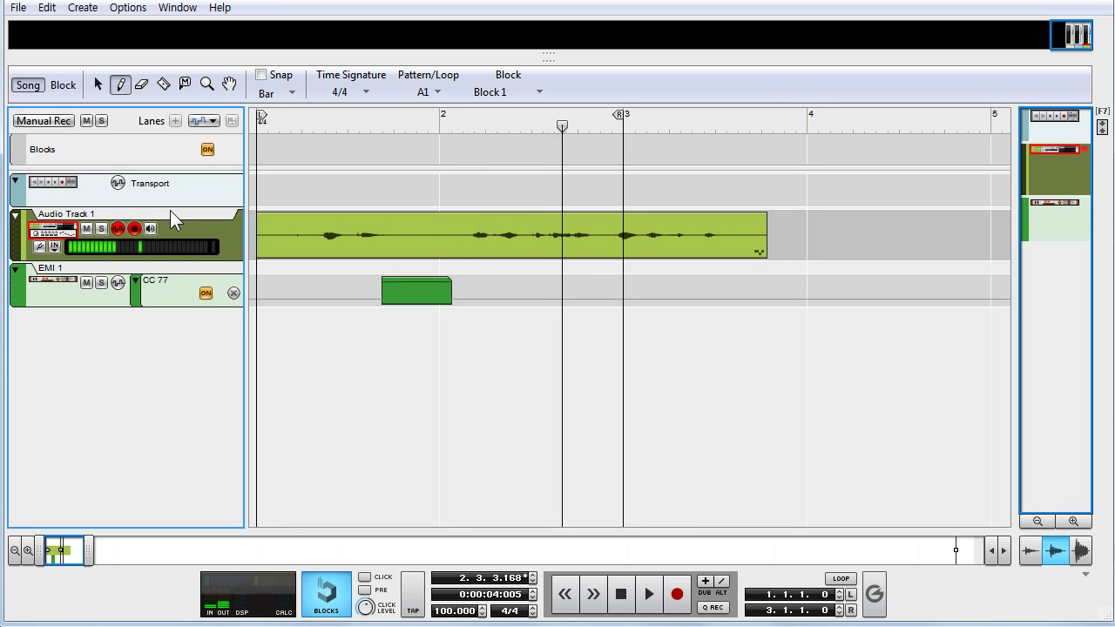
# Copy the CC 77 clip twice along its lane, placing one copy across bar 3 and the other between bars 3 and 4
pyautogui.click(474, 389)
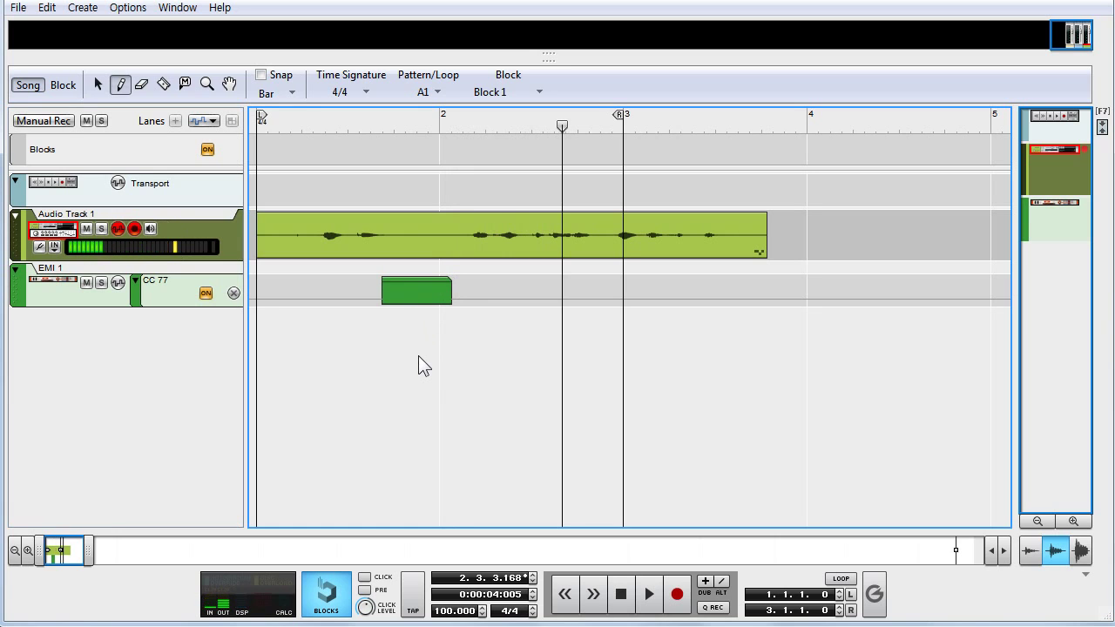
pyautogui.press('1')
pyautogui.click(430, 293)
pyautogui.moveTo(416, 294); pyautogui.dragTo(747, 295)
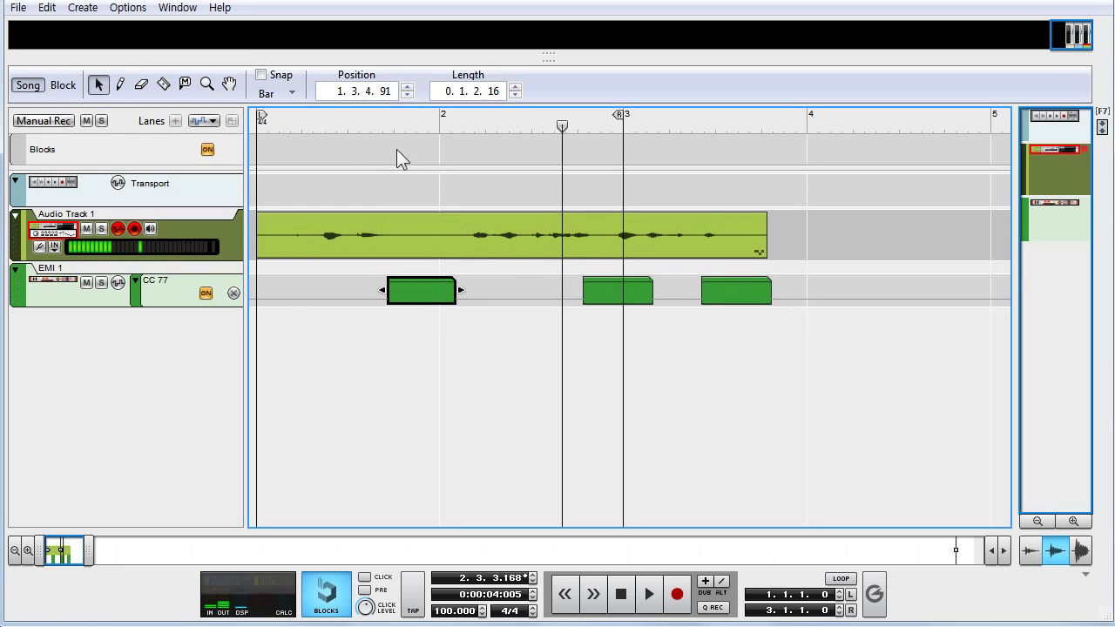
# Play from near the song start through all three CC 77 clips to punch recording in and out, and return to the start
pyautogui.click(273, 122)
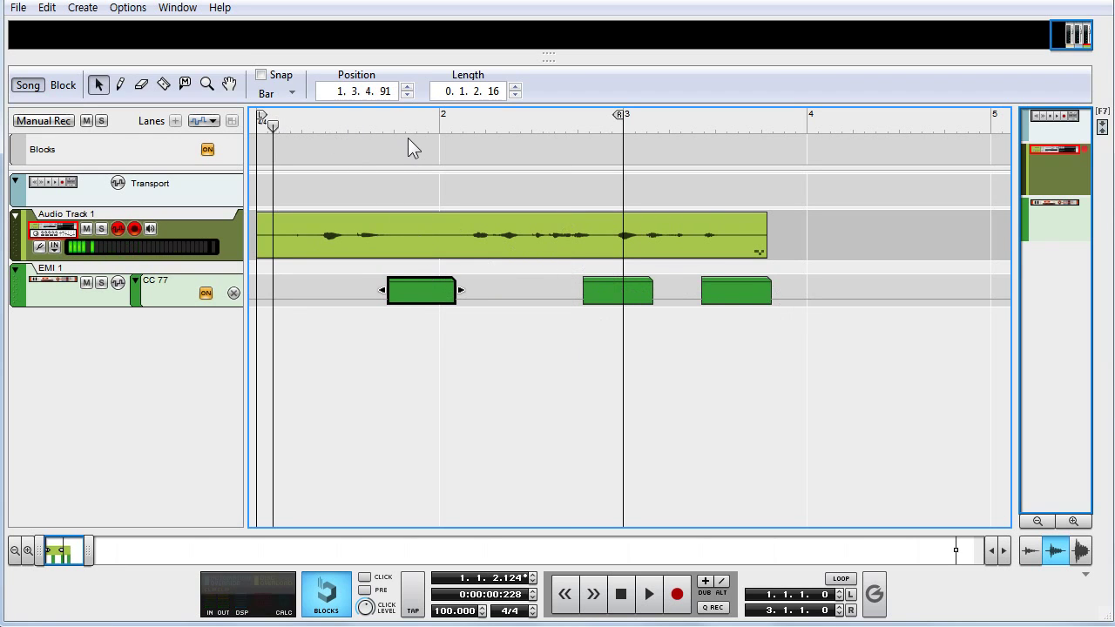
pyautogui.press('space')
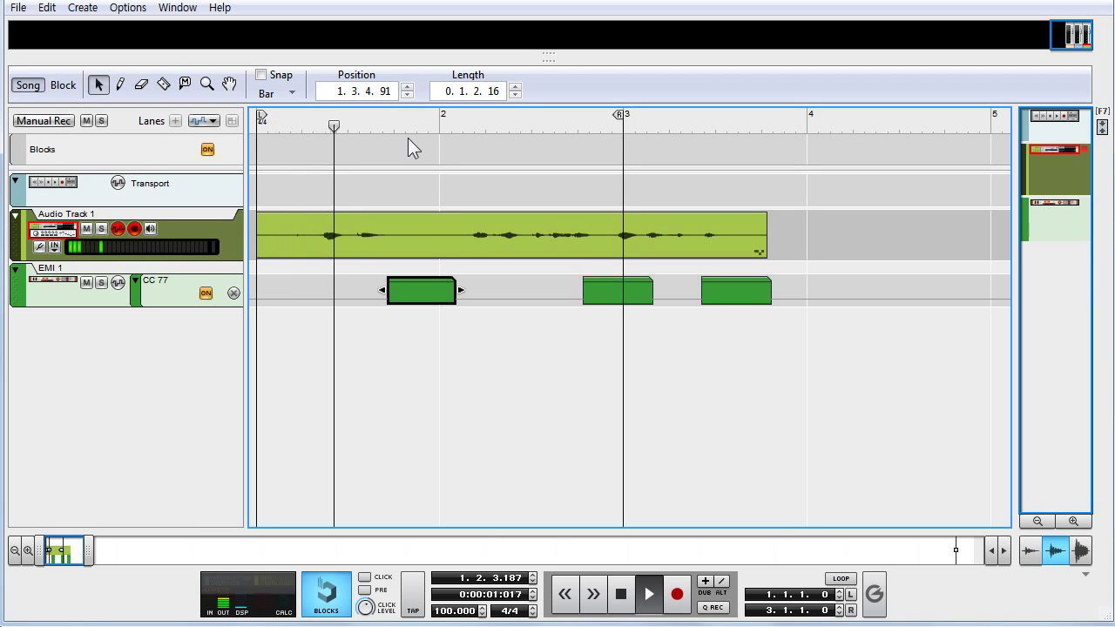
pyautogui.press('r')
pyautogui.press('r')
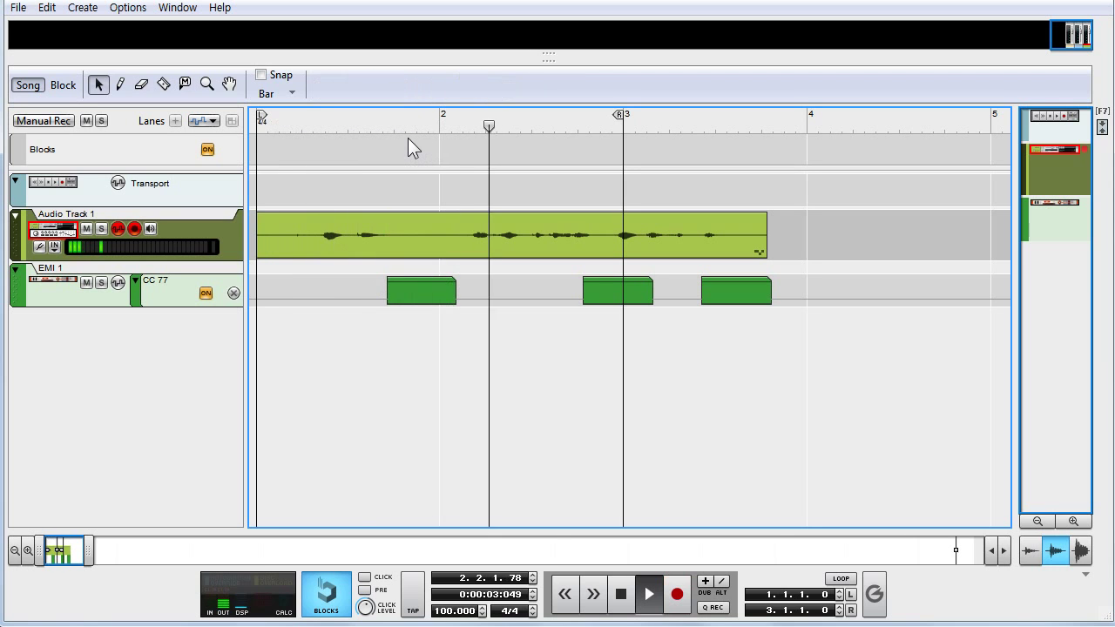
pyautogui.press('r')
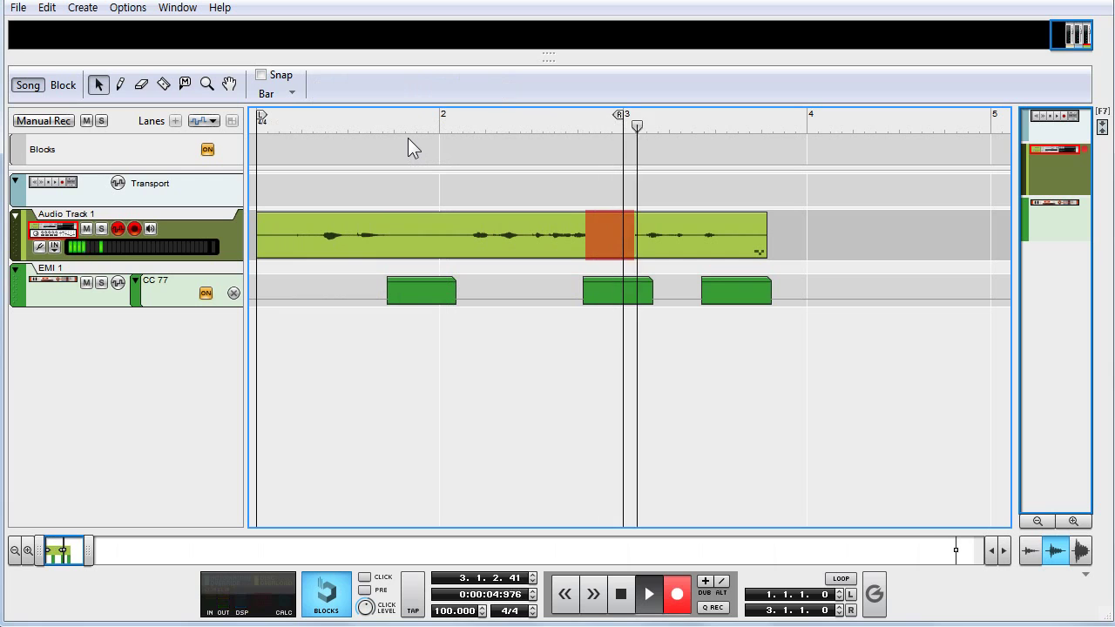
pyautogui.press('r')
pyautogui.press('r')
pyautogui.press('r')
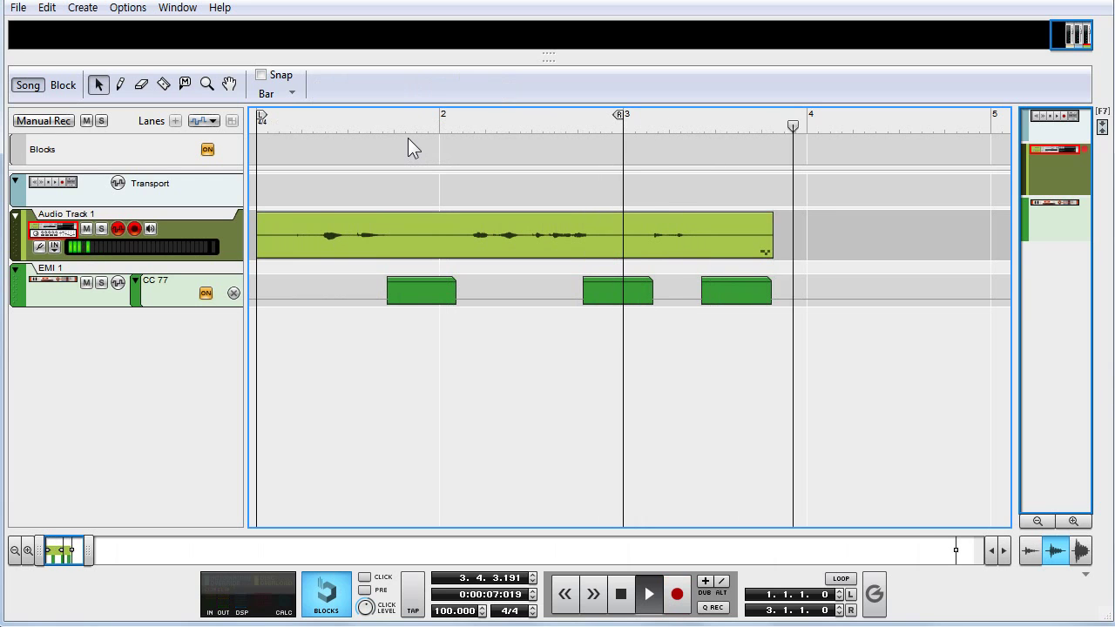
pyautogui.press('space')
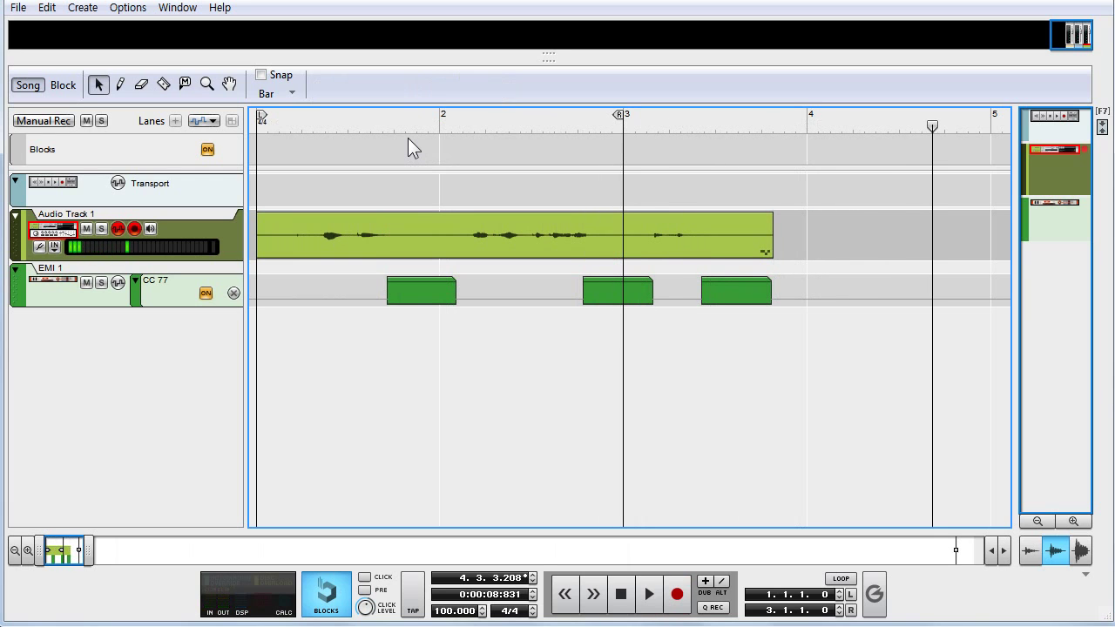
pyautogui.press('Home')
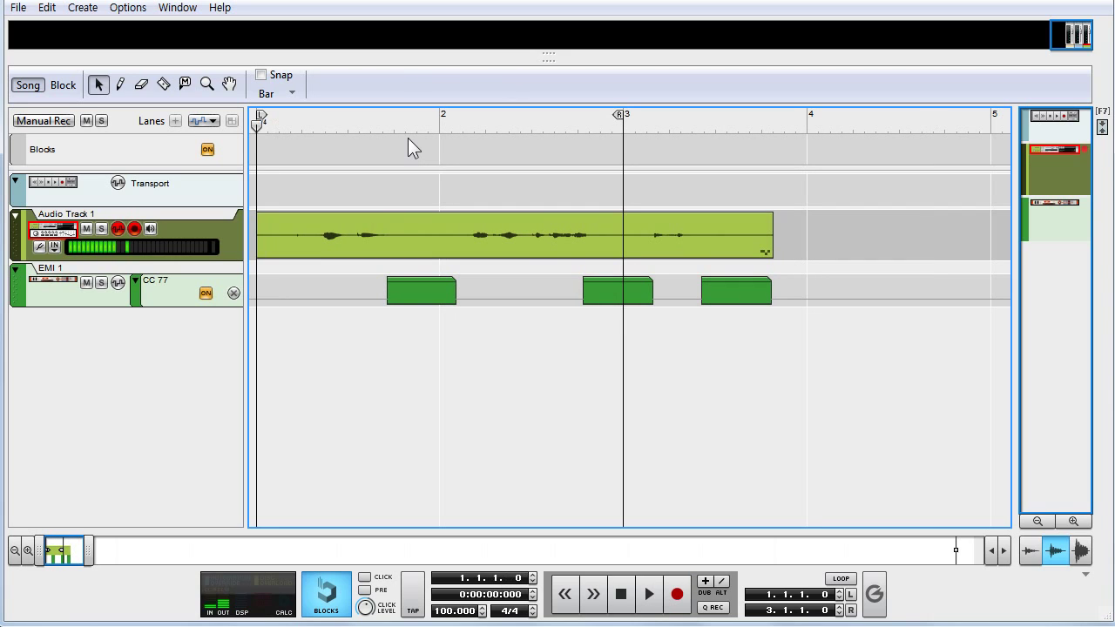